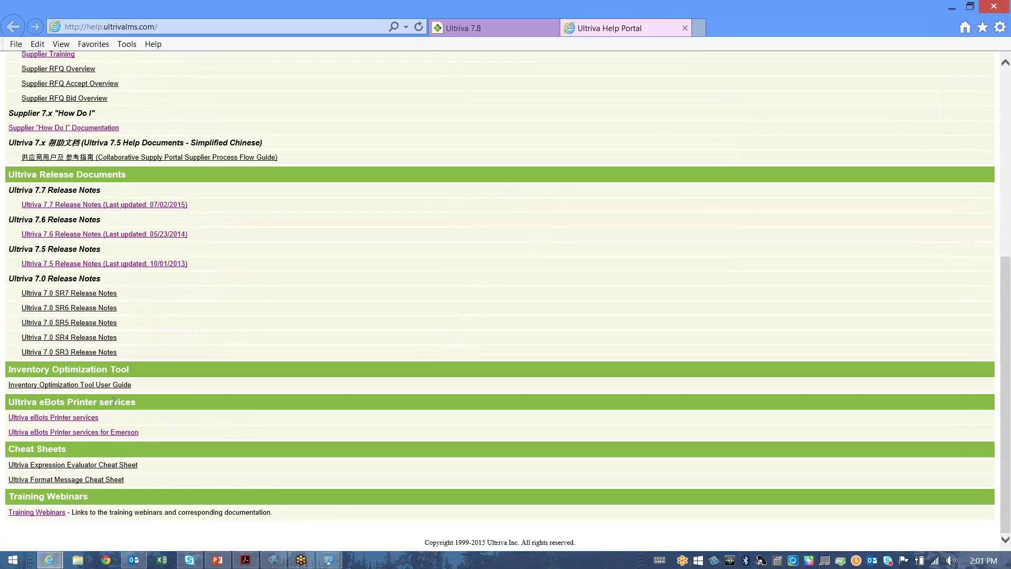
Check the plant choices on the eBots Printer Services for Emerson download page and close that page.
{"action": "left_click", "coordinate": [87, 435]}
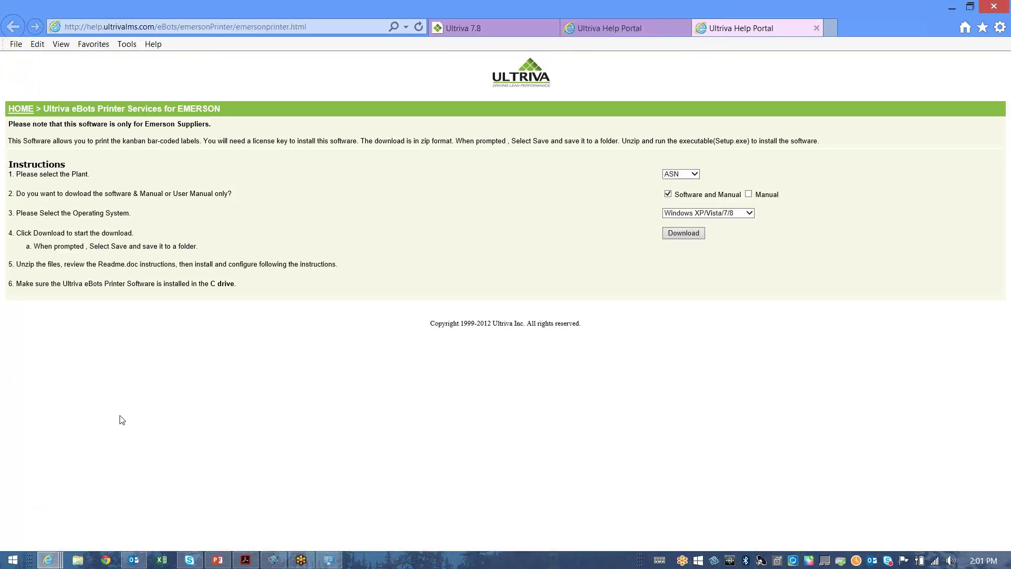
{"action": "left_click", "coordinate": [697, 176]}
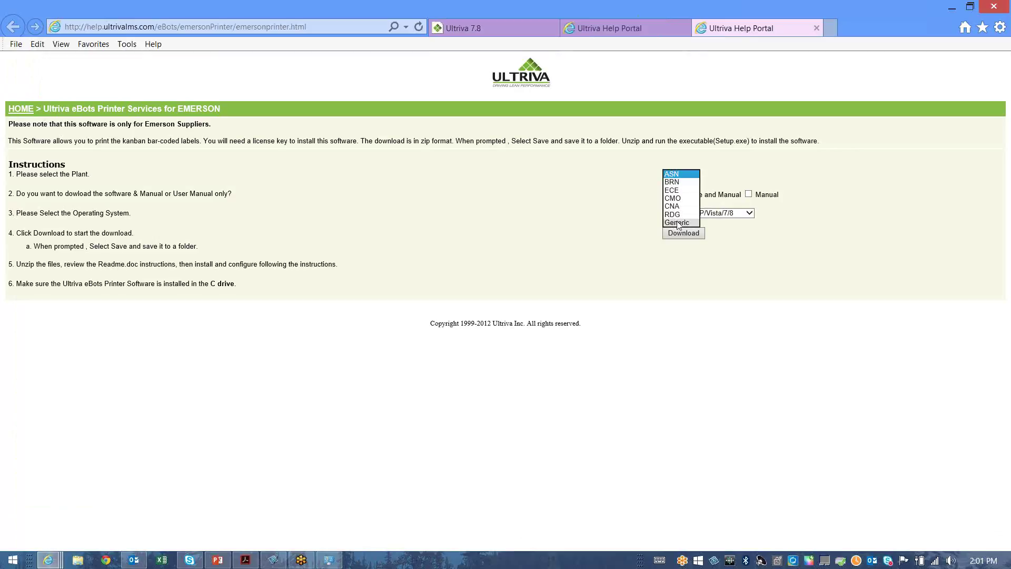
{"action": "left_click", "coordinate": [816, 27]}
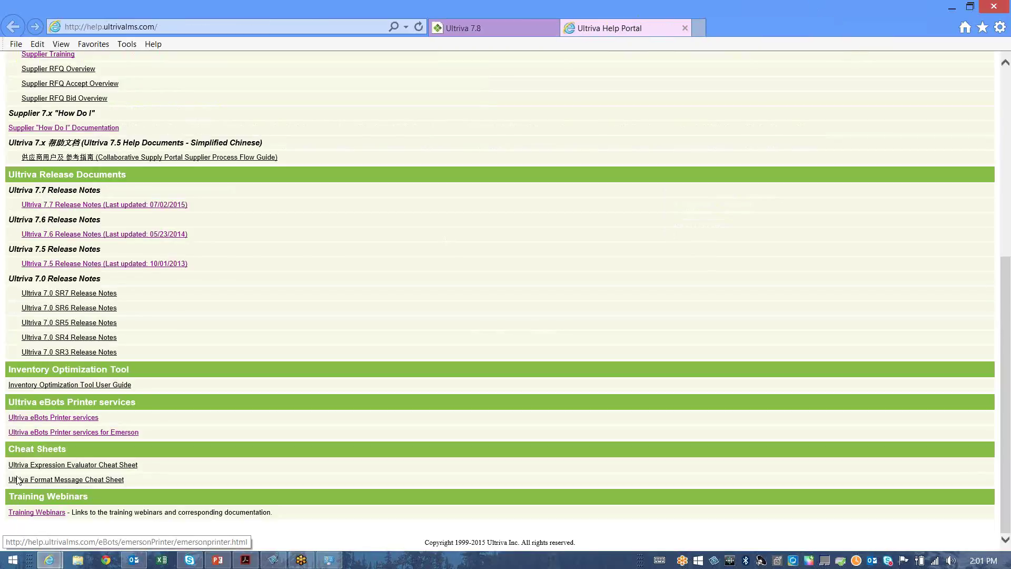
Download the software and manual from the general Ultriva eBots Printer Services page, saving eBizPrinter.zip.
{"action": "left_click", "coordinate": [64, 418]}
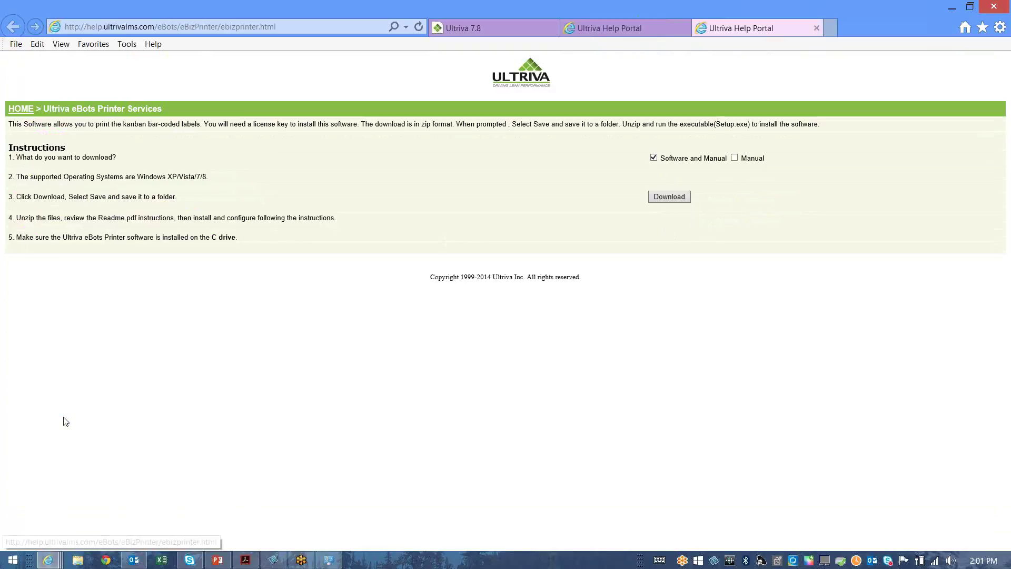
{"action": "left_click", "coordinate": [668, 197]}
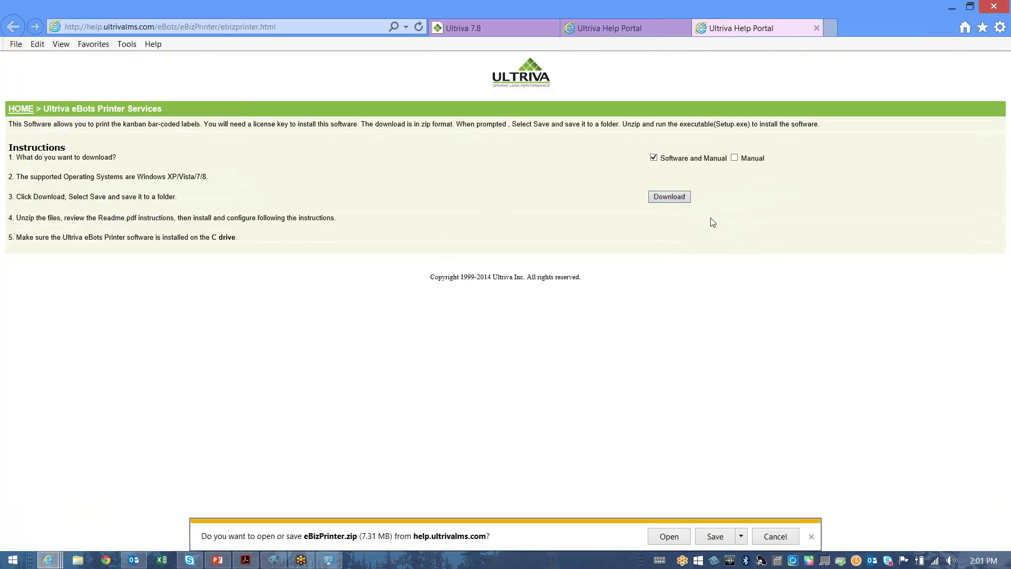
{"action": "left_click", "coordinate": [715, 537]}
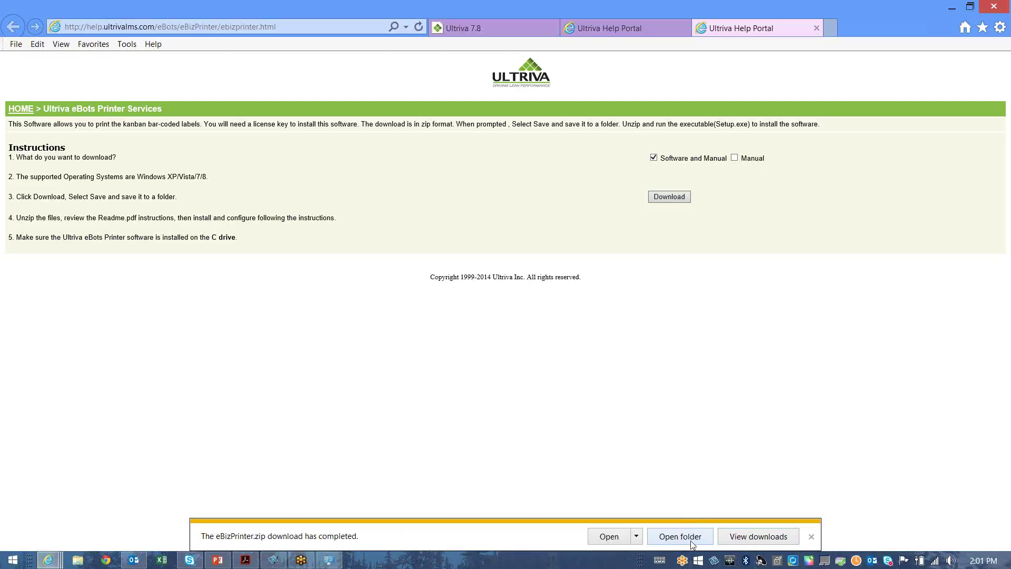
Extract eBizPrinter.zip directly into the Downloads folder and open the inner eBizPrinter folder.
{"action": "left_click", "coordinate": [680, 541]}
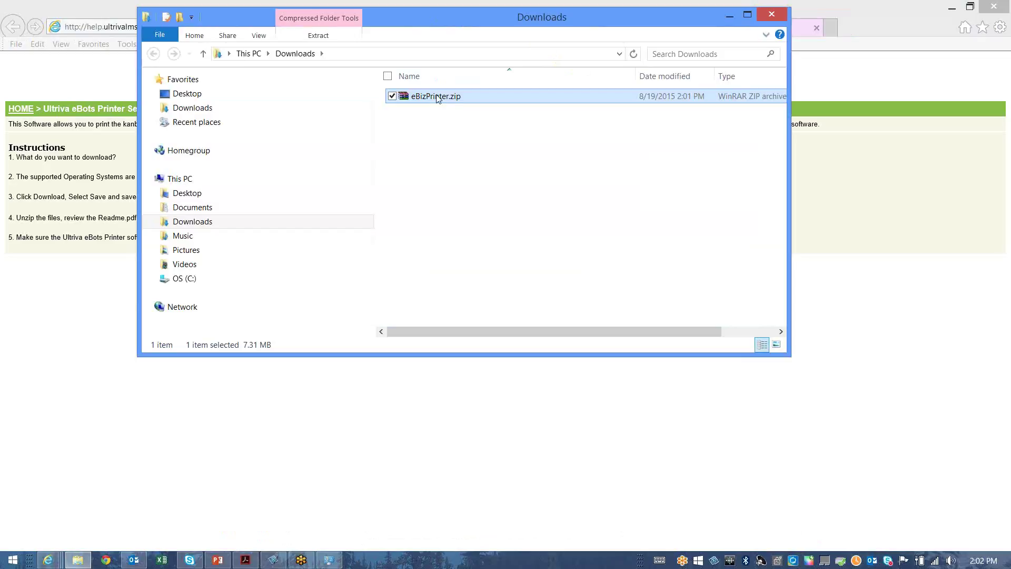
{"action": "double_click", "coordinate": [436, 96]}
{"action": "right_click", "coordinate": [436, 95]}
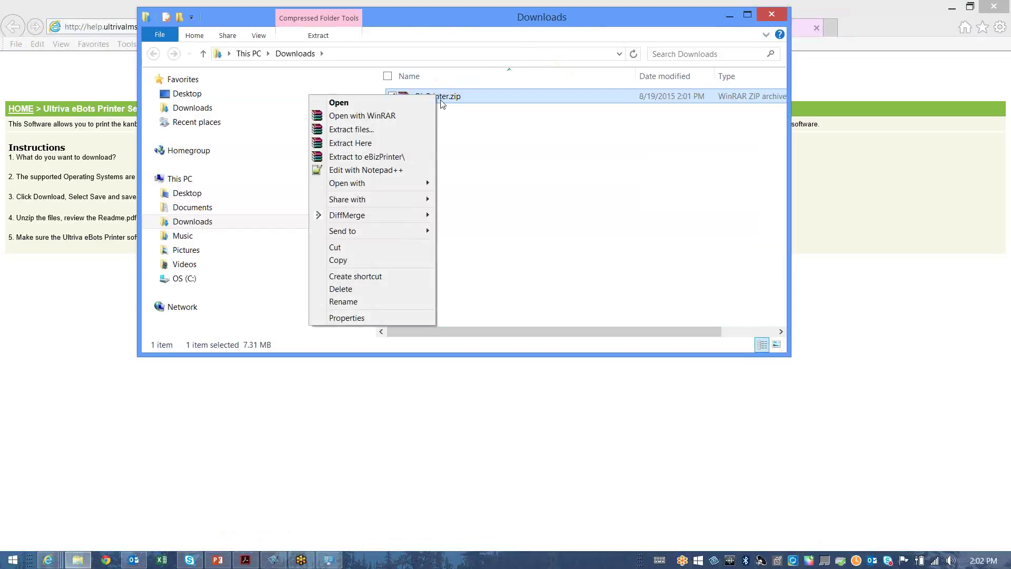
{"action": "left_click", "coordinate": [393, 143]}
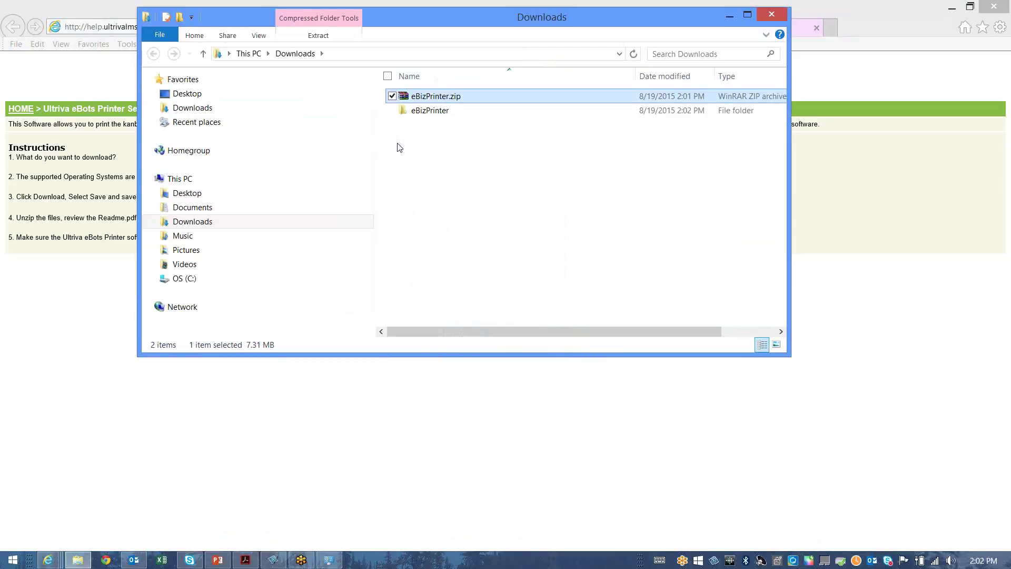
{"action": "double_click", "coordinate": [427, 111]}
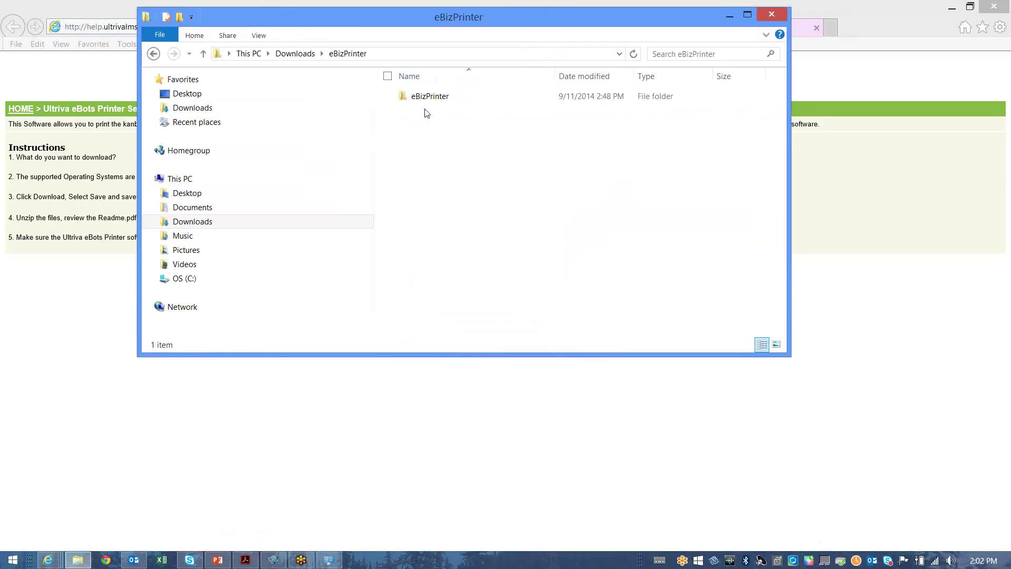
{"action": "double_click", "coordinate": [432, 101]}
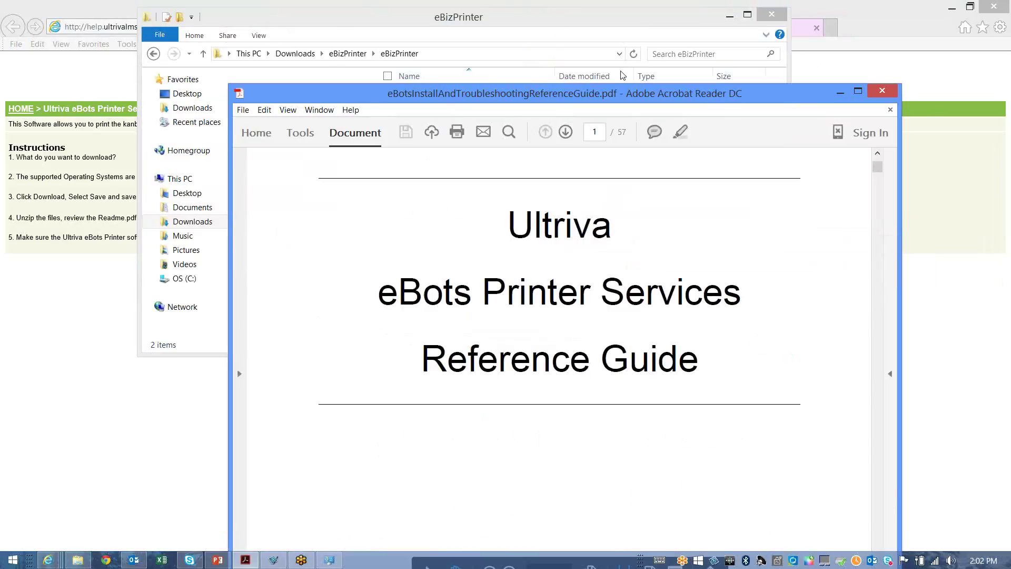
Look through the eBots Printer Services Reference Guide PDF as far as its table of contents.
{"action": "scroll", "coordinate": [710, 349], "scroll_direction": "down", "scroll_amount": 1}
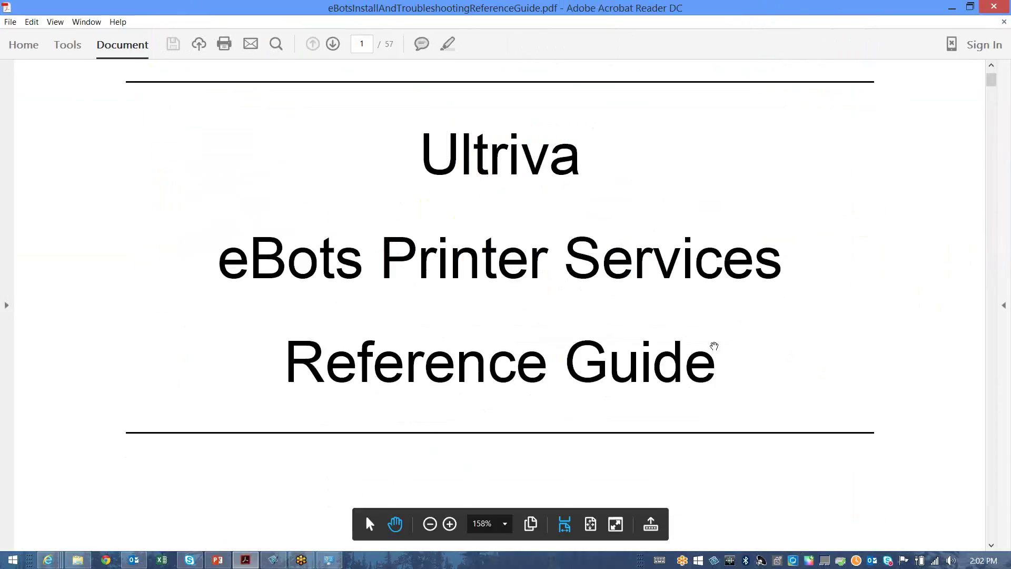
{"action": "scroll", "coordinate": [721, 359], "scroll_direction": "down", "scroll_amount": 5}
{"action": "scroll", "coordinate": [721, 360], "scroll_direction": "down", "scroll_amount": 10}
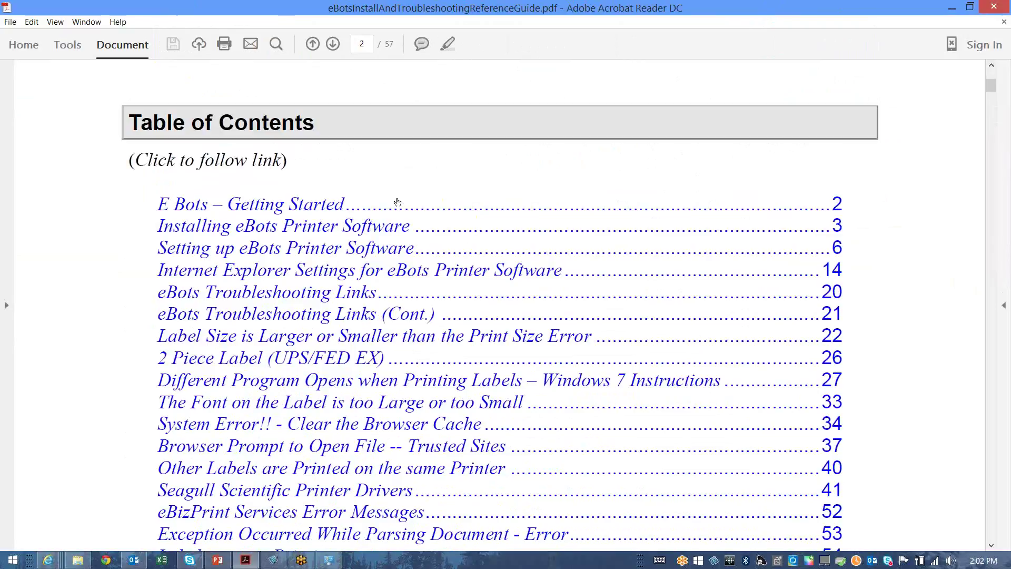
{"action": "scroll", "coordinate": [278, 262], "scroll_direction": "down", "scroll_amount": 1}
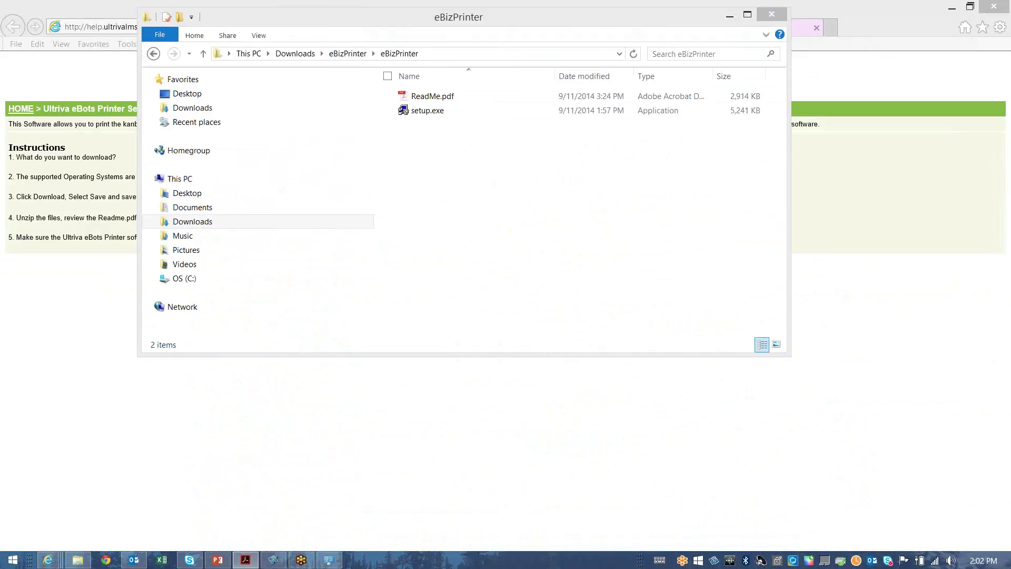
Run setup.exe as administrator and accept the license agreement in the eBizBots Printer Services installer.
{"action": "left_click", "coordinate": [427, 111]}
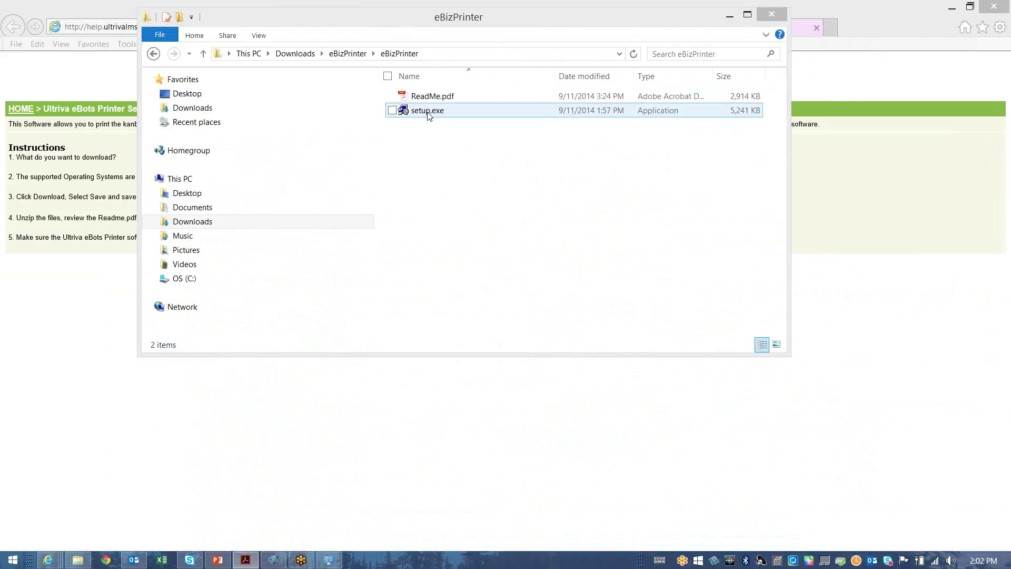
{"action": "right_click", "coordinate": [429, 116]}
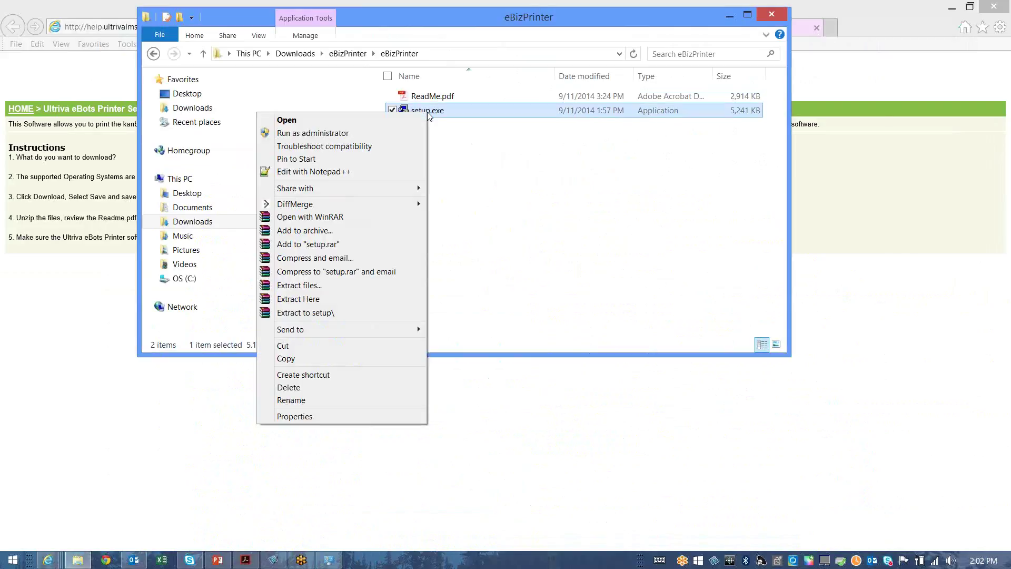
{"action": "left_click", "coordinate": [338, 133]}
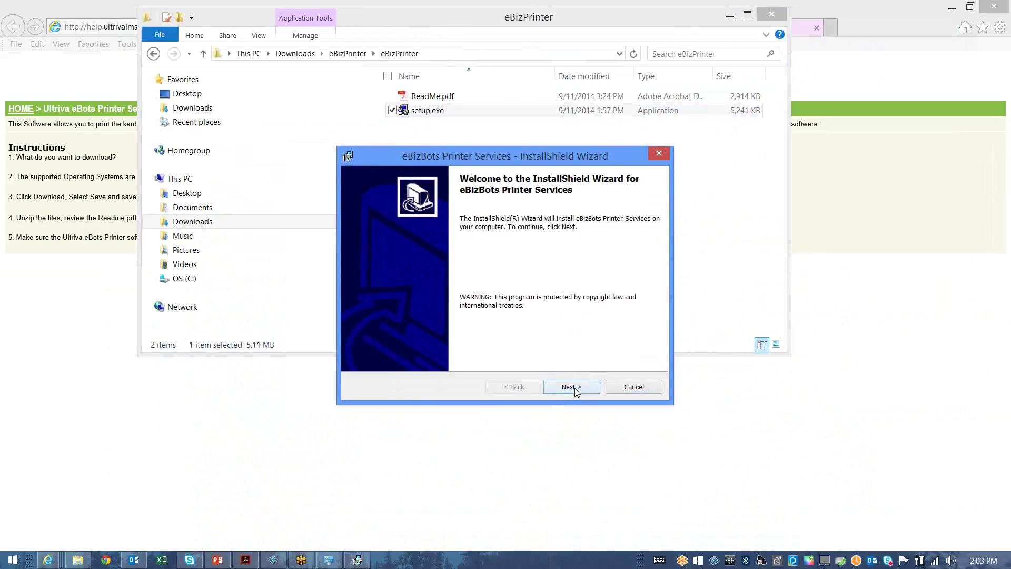
{"action": "left_click", "coordinate": [571, 387]}
{"action": "left_click", "coordinate": [432, 340]}
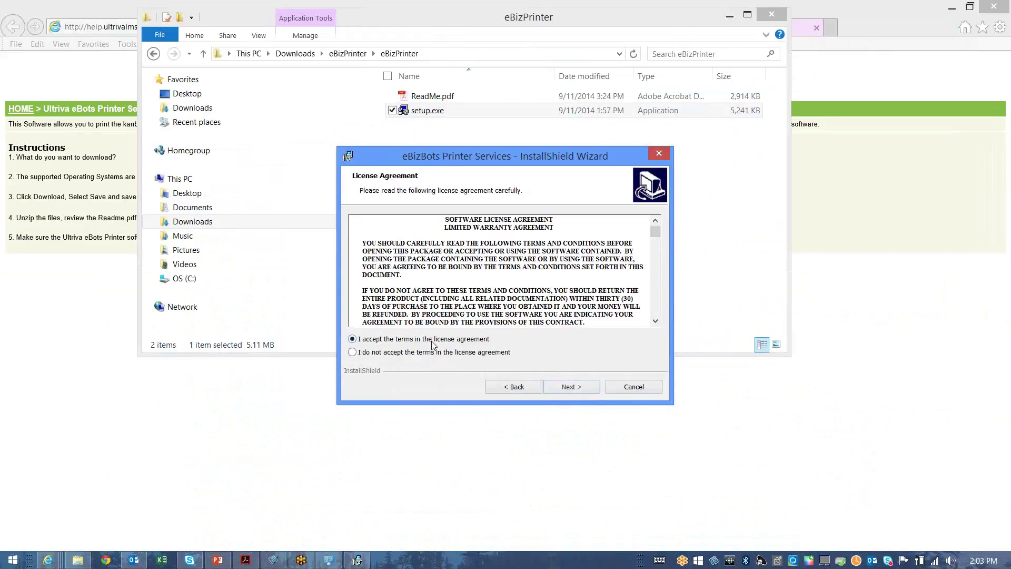
{"action": "left_click", "coordinate": [563, 389]}
Fill in the customer information with the user name, the organization Ultriva and the serial number.
{"action": "type", "text": "Lori"}
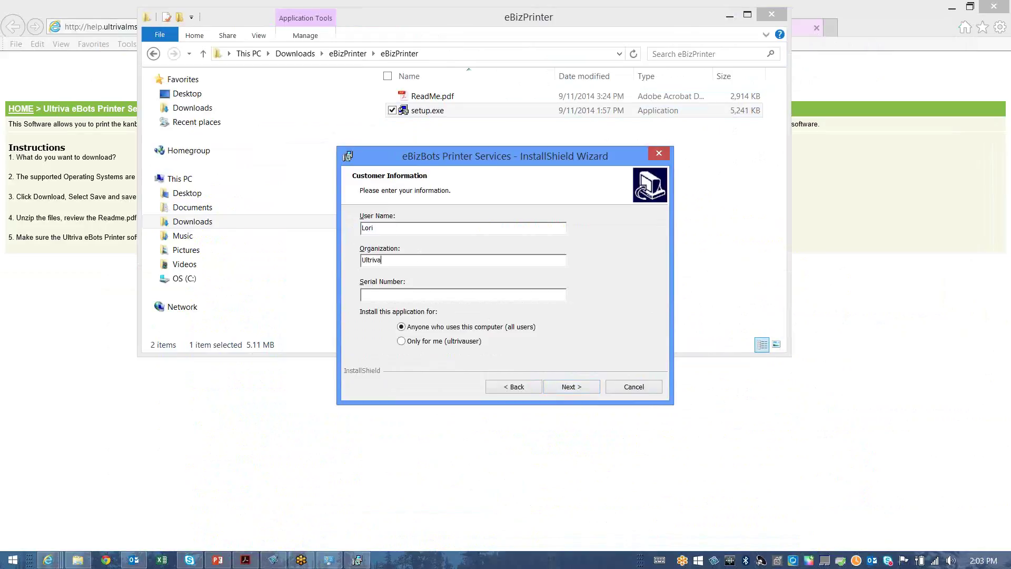
{"action": "key", "text": "ctrl+v"}
{"action": "left_click", "coordinate": [570, 388]}
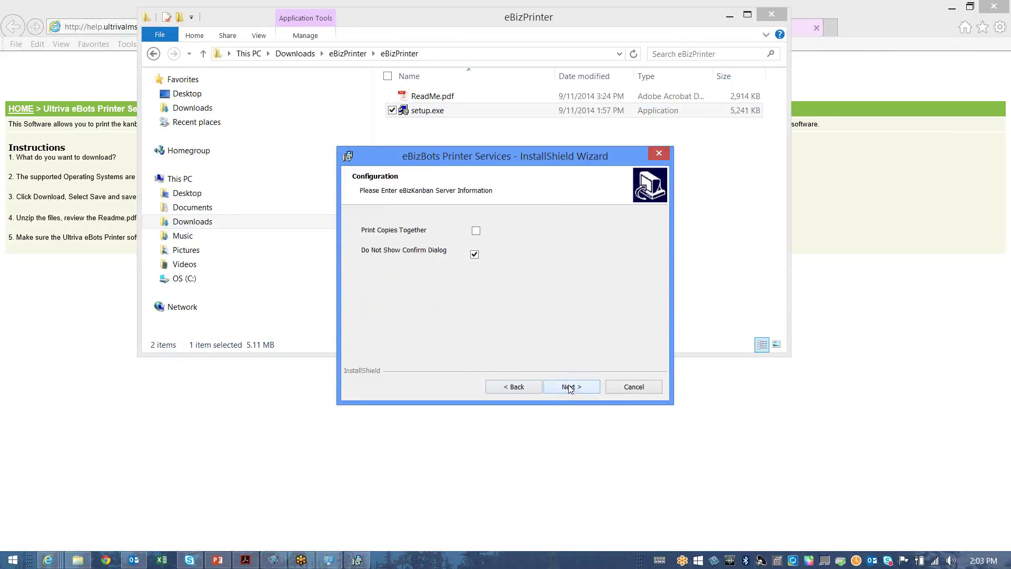
Install eBizBots Printer Services with the default configuration and the Complete setup type, and finish the wizard.
{"action": "left_click", "coordinate": [569, 388]}
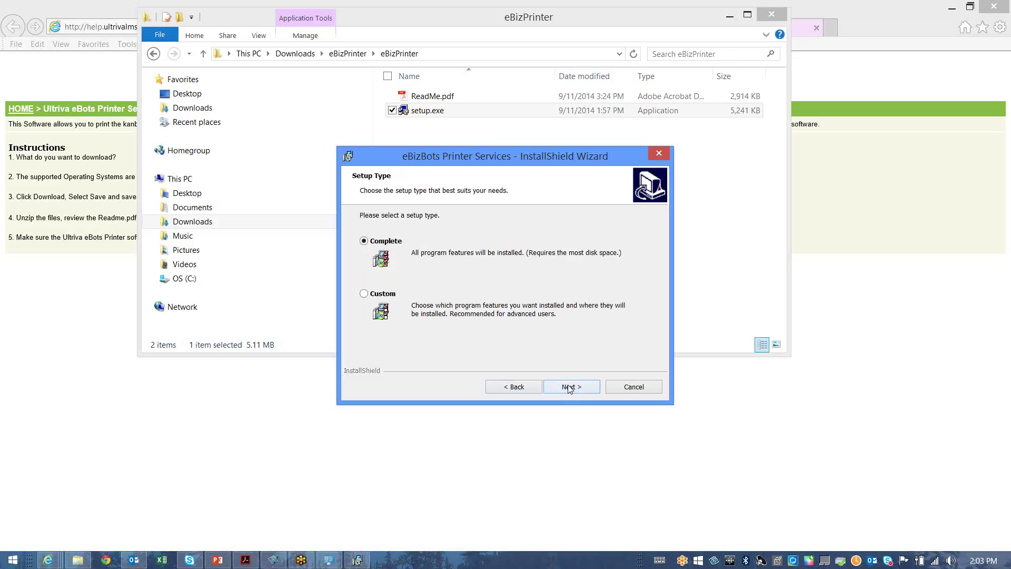
{"action": "left_click", "coordinate": [569, 388]}
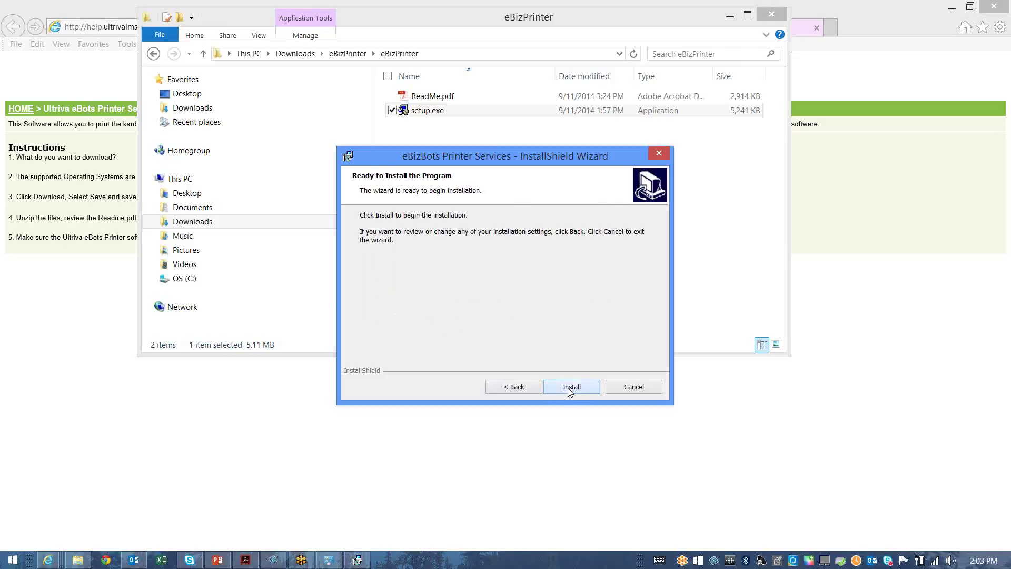
{"action": "left_click", "coordinate": [569, 388]}
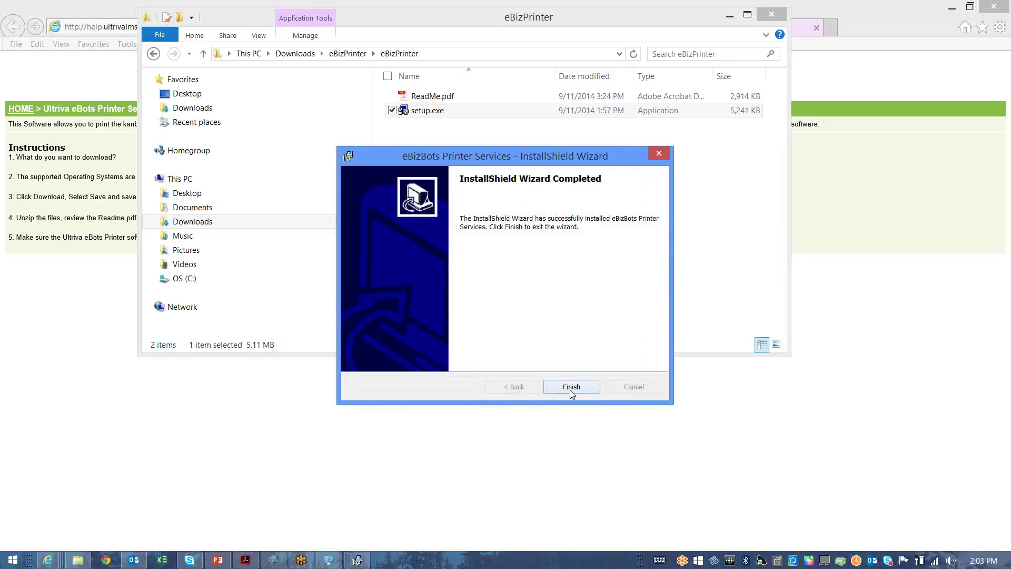
{"action": "left_click", "coordinate": [570, 387]}
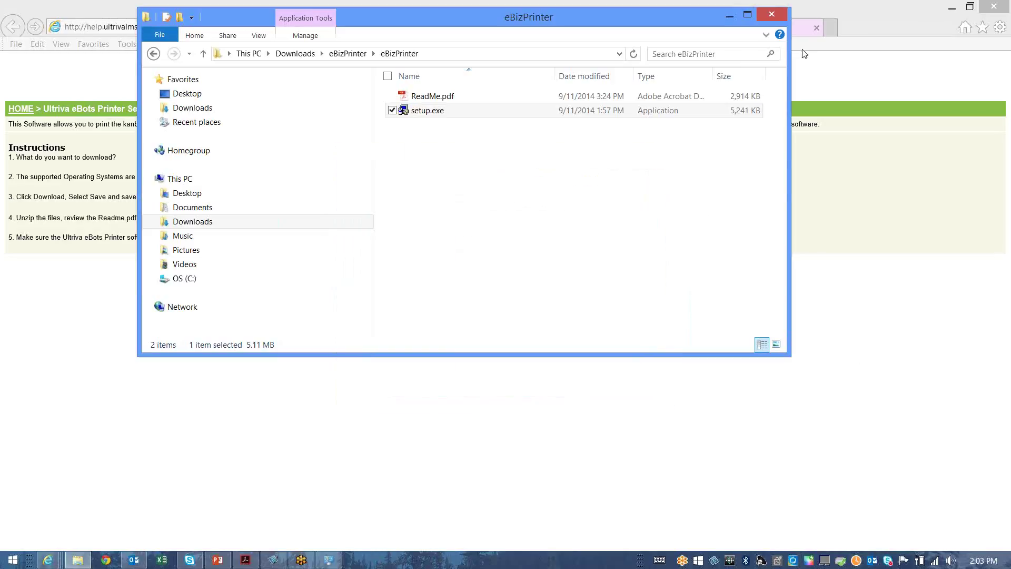
Close the eBizPrinter folder and launch eBots Printer Services from the list of installed apps.
{"action": "left_click", "coordinate": [776, 20]}
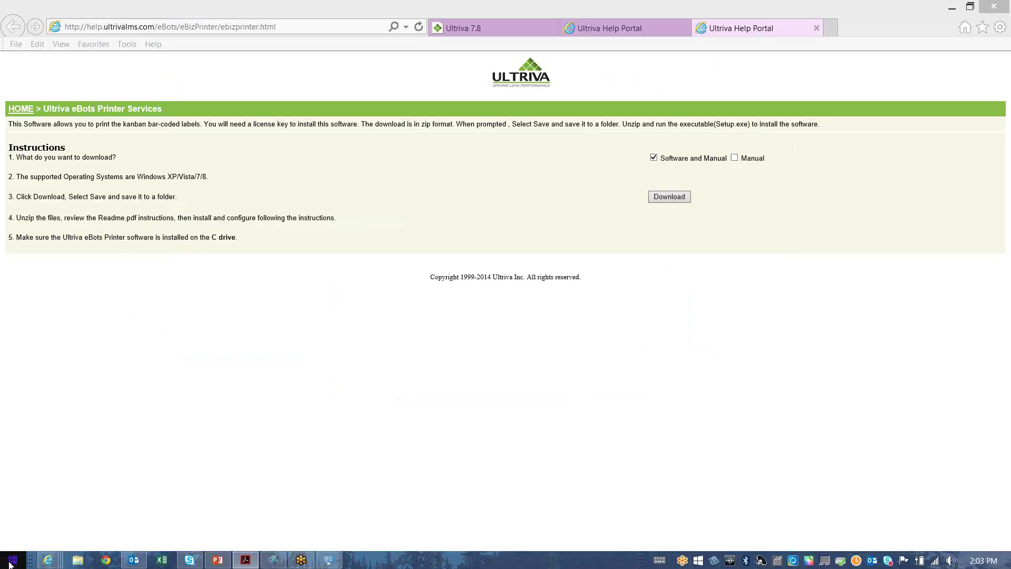
{"action": "left_click", "coordinate": [10, 562]}
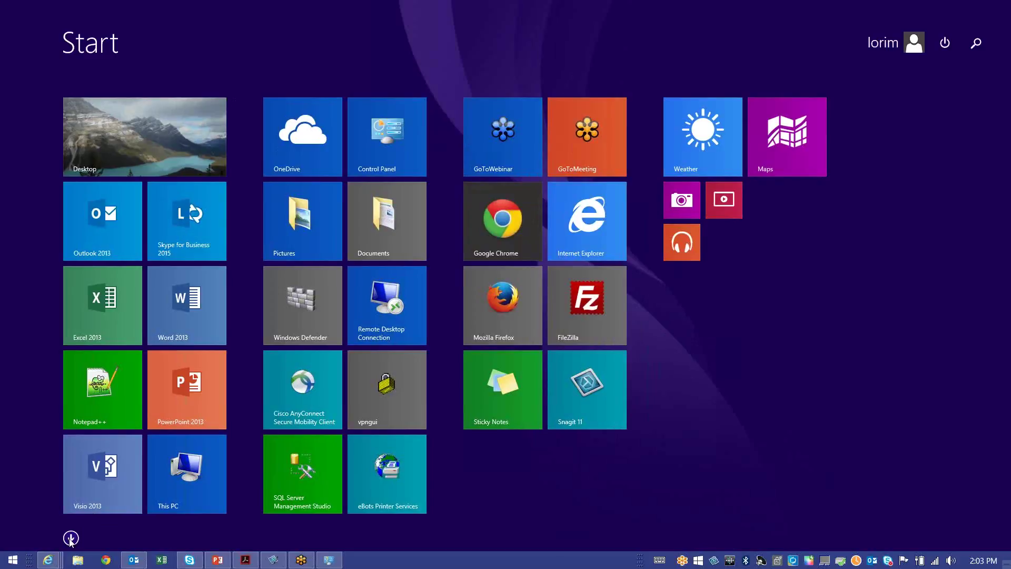
{"action": "left_click", "coordinate": [71, 538]}
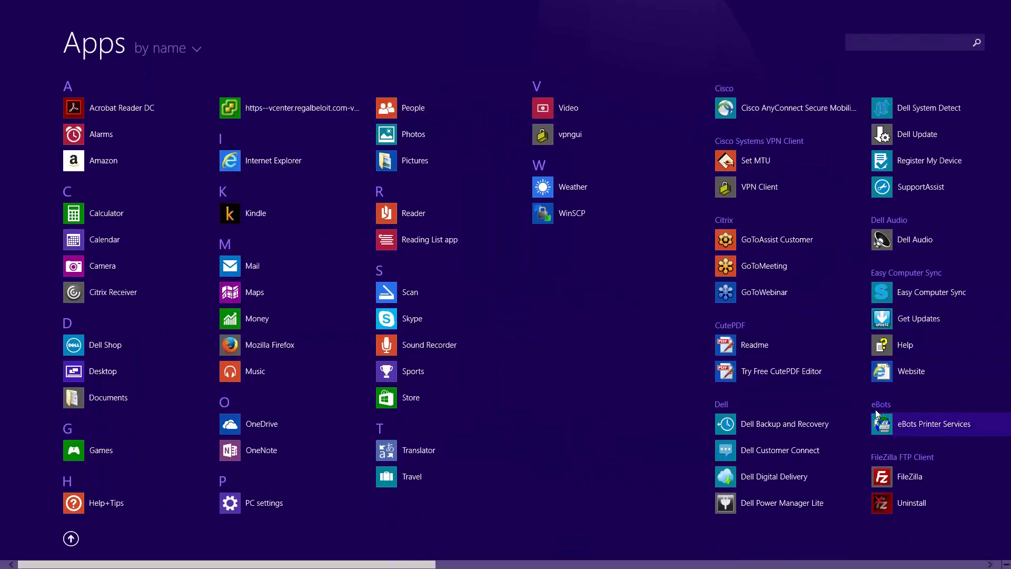
{"action": "left_click", "coordinate": [927, 427]}
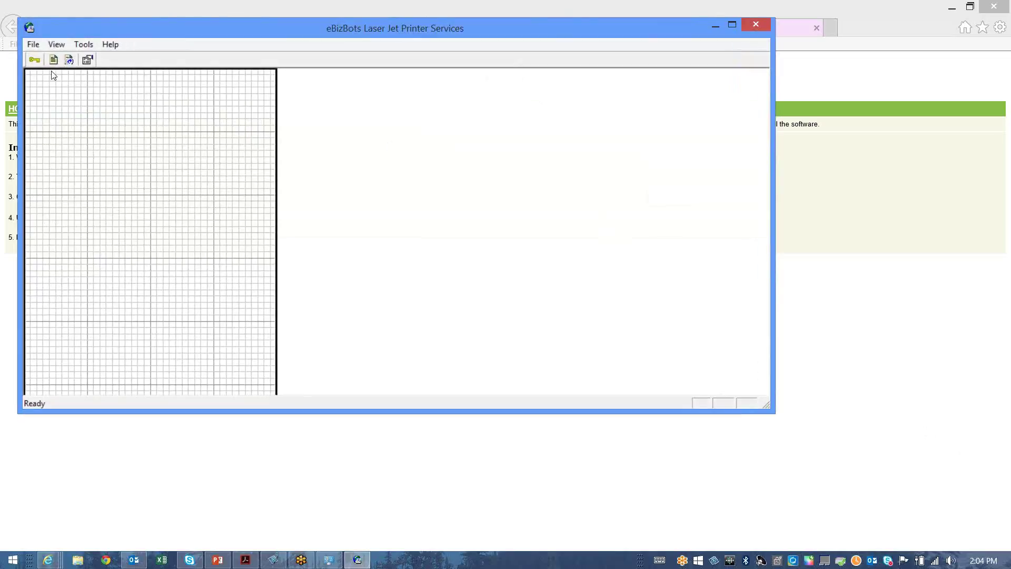
Choose Snagit 11 as the default printer in the printer setup and apply the settings.
{"action": "left_click", "coordinate": [32, 46]}
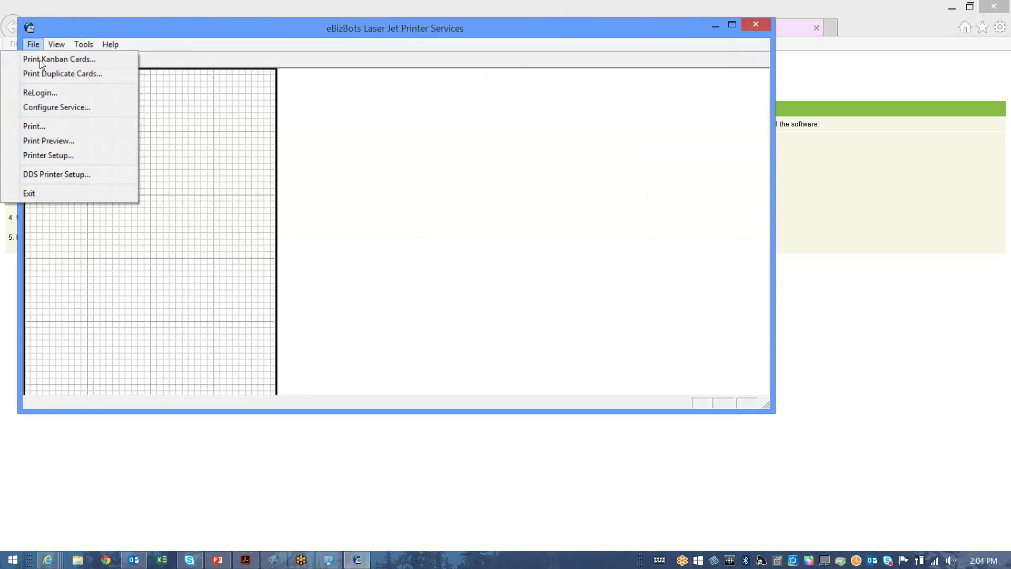
{"action": "left_click", "coordinate": [52, 155]}
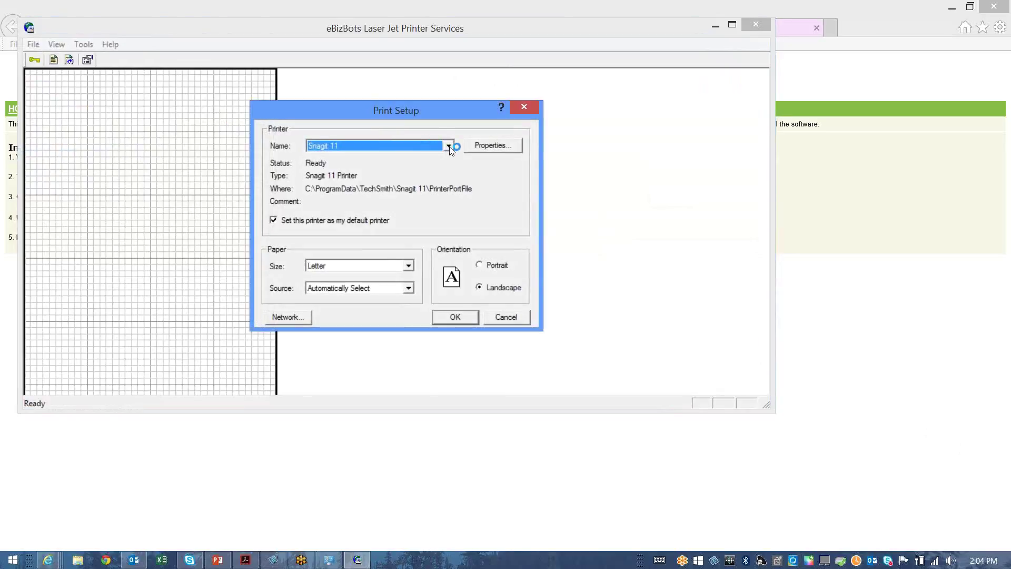
{"action": "left_click", "coordinate": [448, 146]}
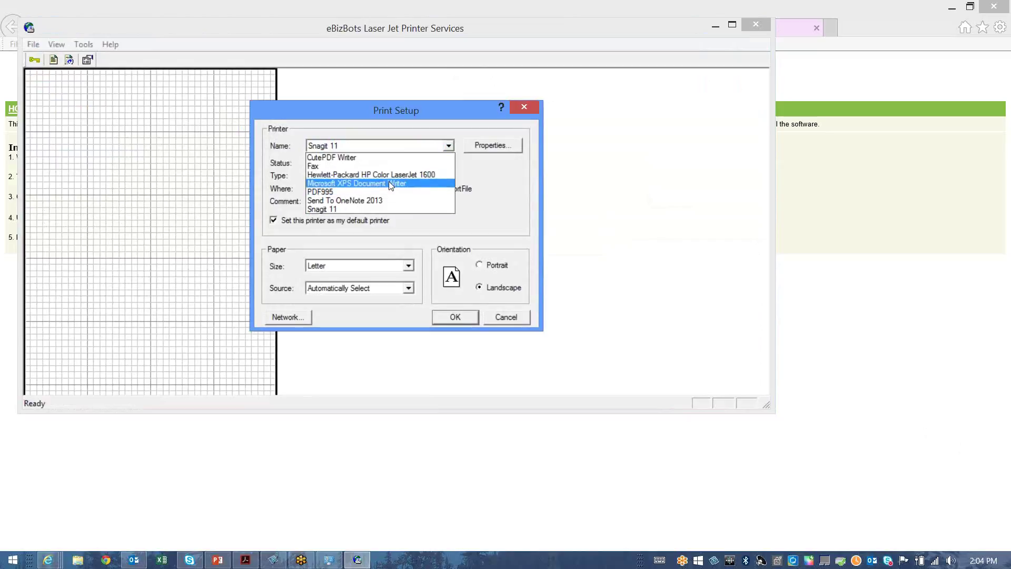
{"action": "left_click", "coordinate": [386, 209]}
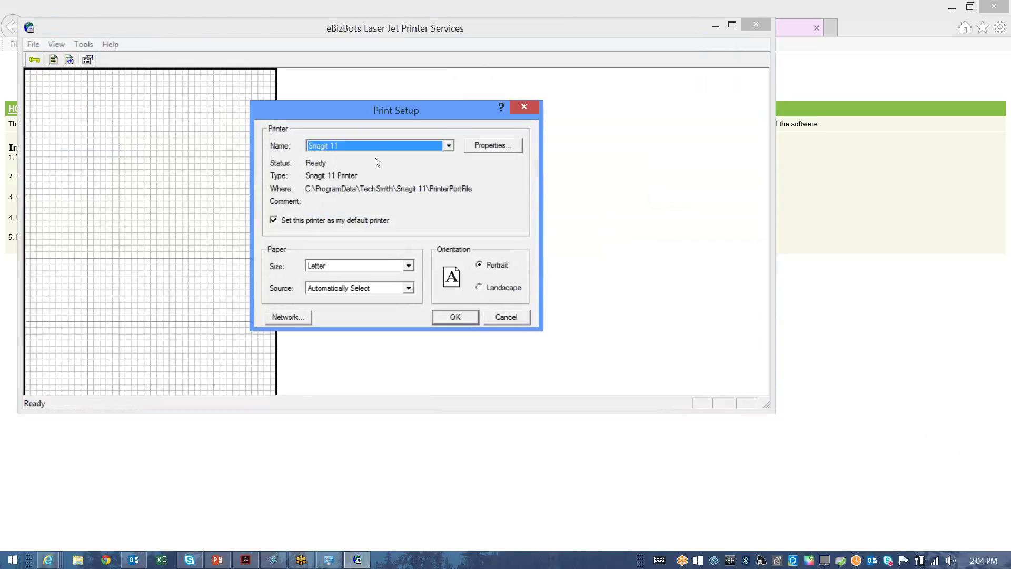
{"action": "left_click", "coordinate": [274, 221]}
{"action": "left_click", "coordinate": [479, 288]}
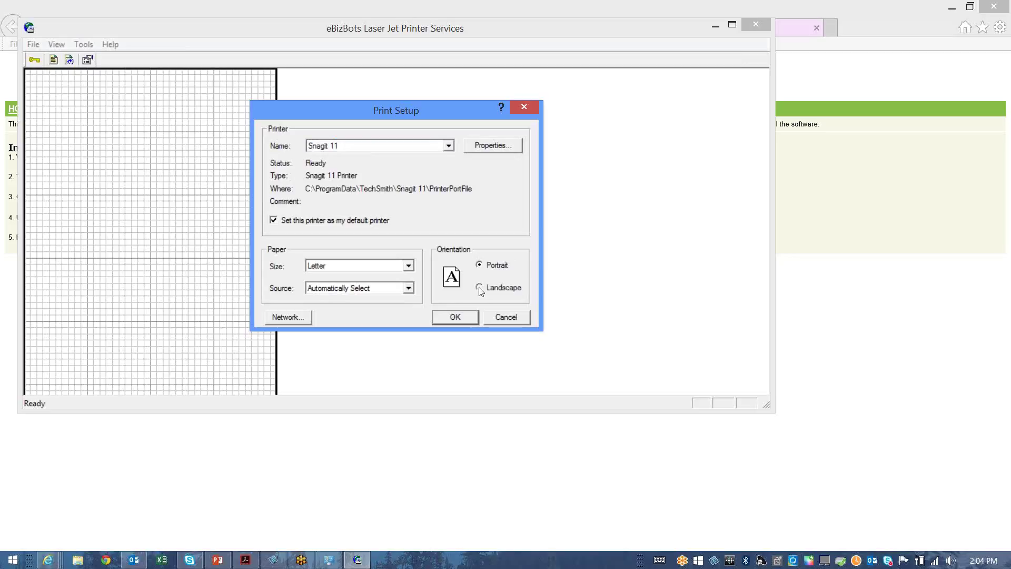
{"action": "left_click", "coordinate": [456, 317]}
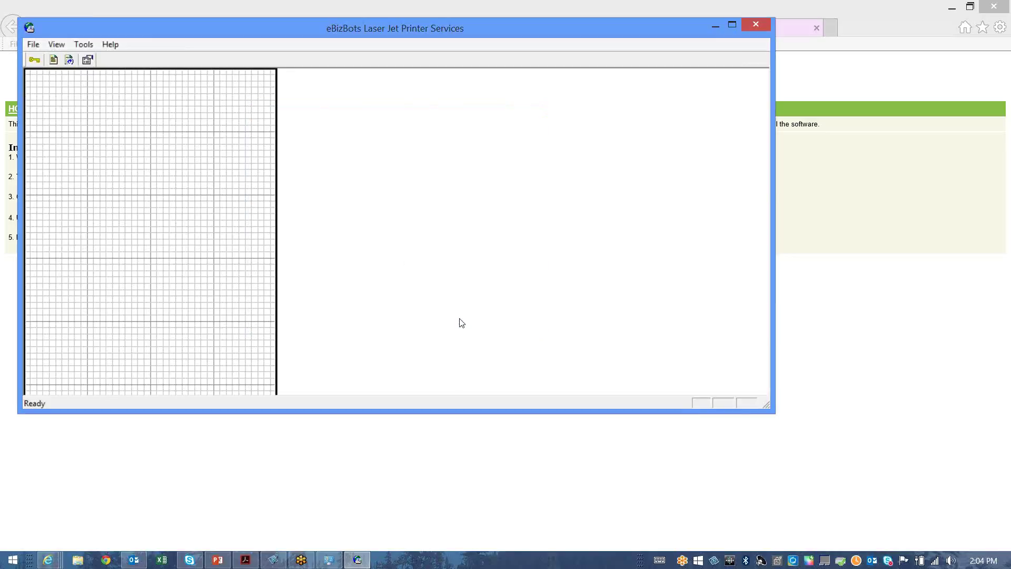
Set the WebServer URL to ABC in the printer services configuration and save the settings.
{"action": "left_click", "coordinate": [34, 45]}
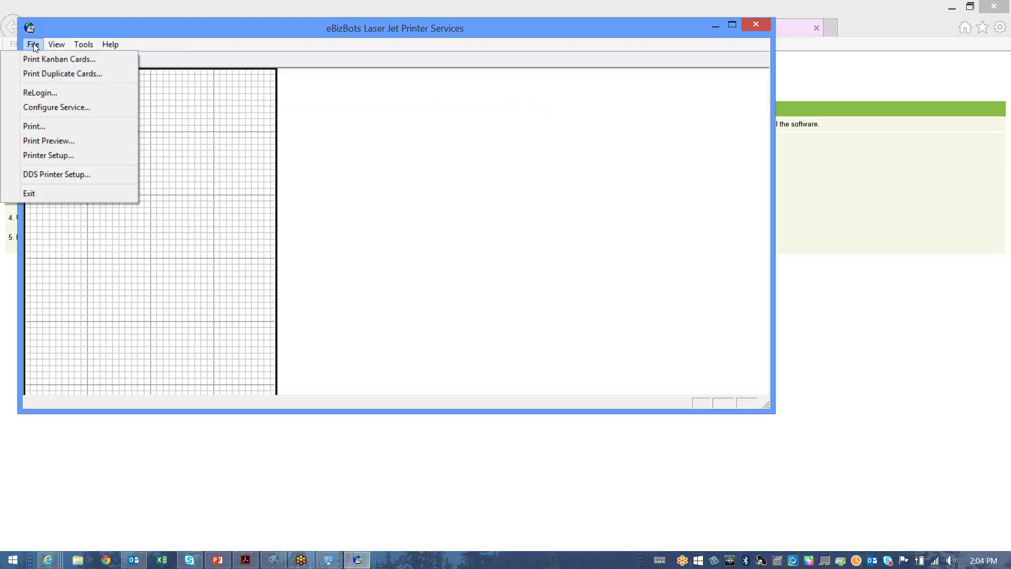
{"action": "left_click", "coordinate": [31, 110]}
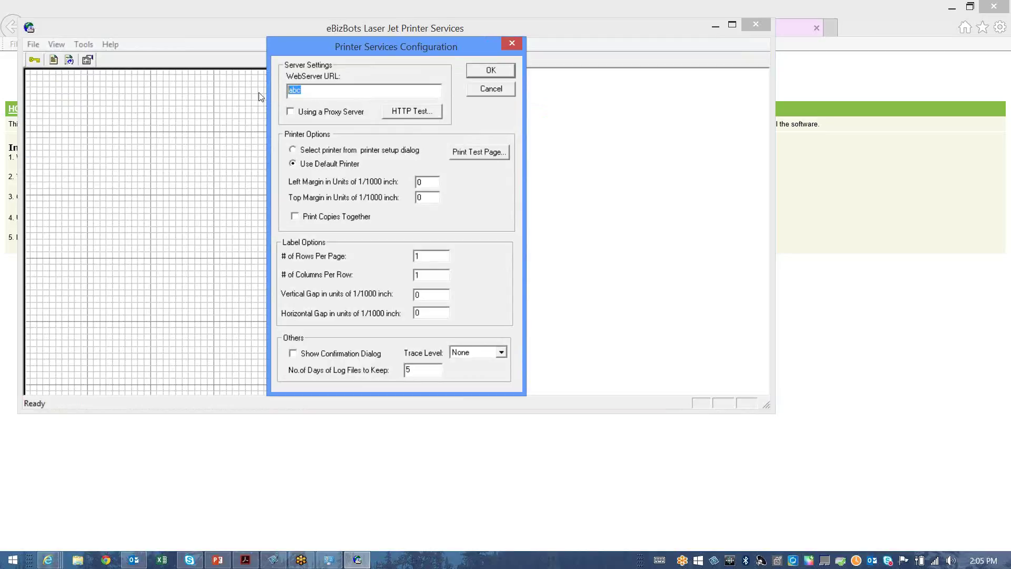
{"action": "type", "text": "AV"}
{"action": "key", "text": "BackSpace"}
{"action": "type", "text": "BC"}
{"action": "left_click", "coordinate": [477, 76]}
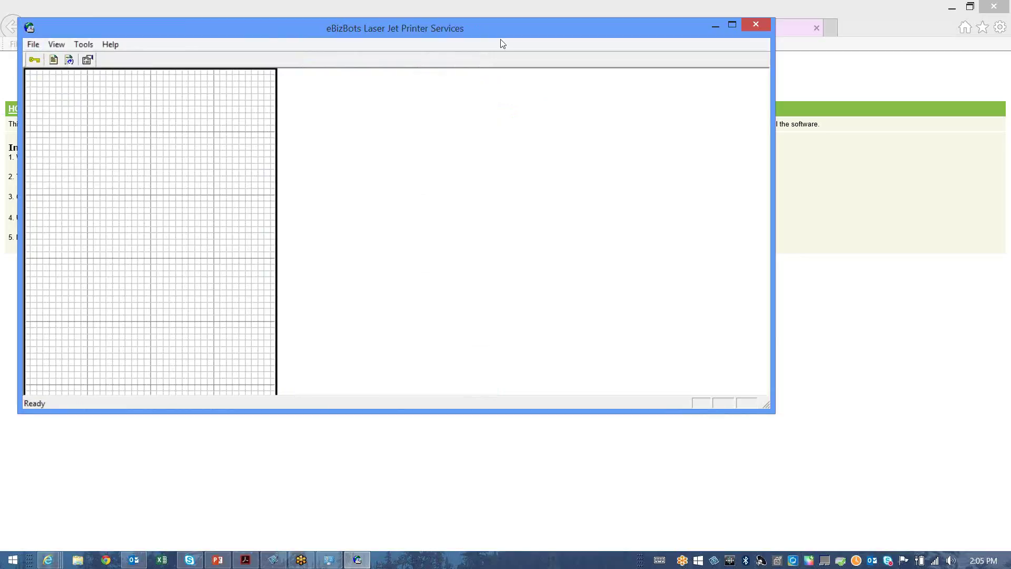
Exit the printer services program and close both Ultriva Help Portal pages in the browser.
{"action": "left_click", "coordinate": [31, 45]}
{"action": "left_click", "coordinate": [44, 194]}
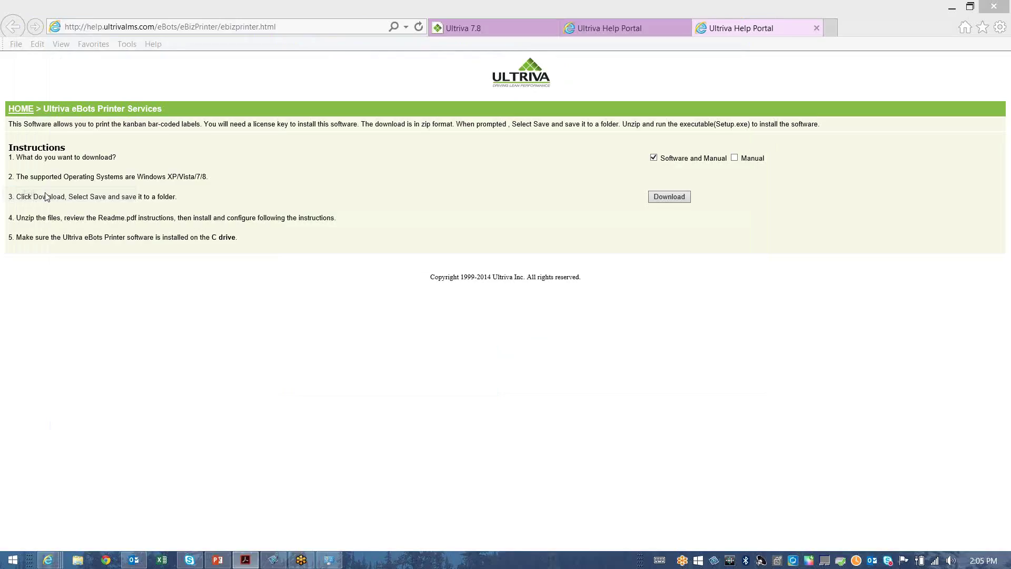
{"action": "left_click", "coordinate": [817, 28]}
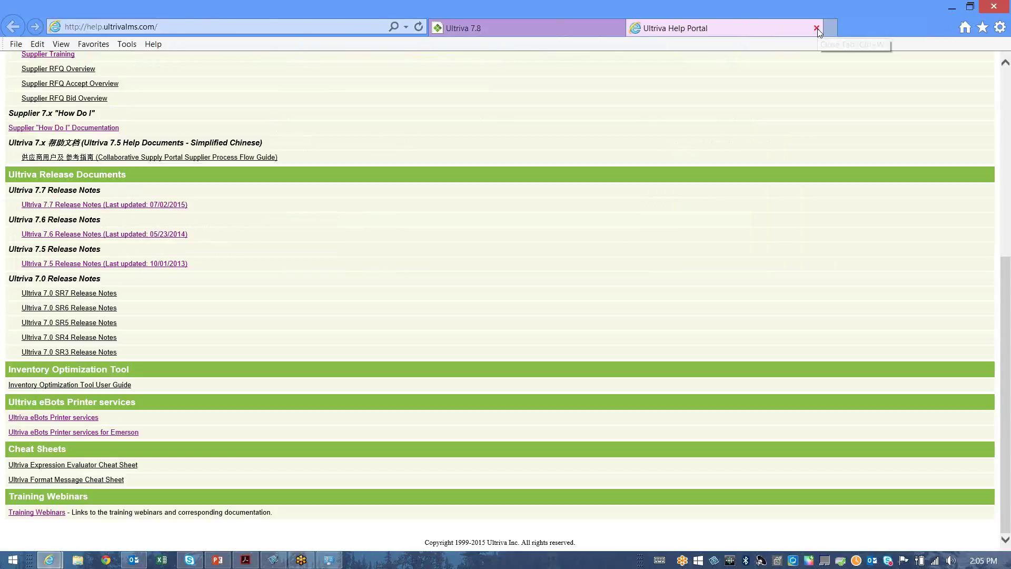
{"action": "left_click", "coordinate": [817, 29]}
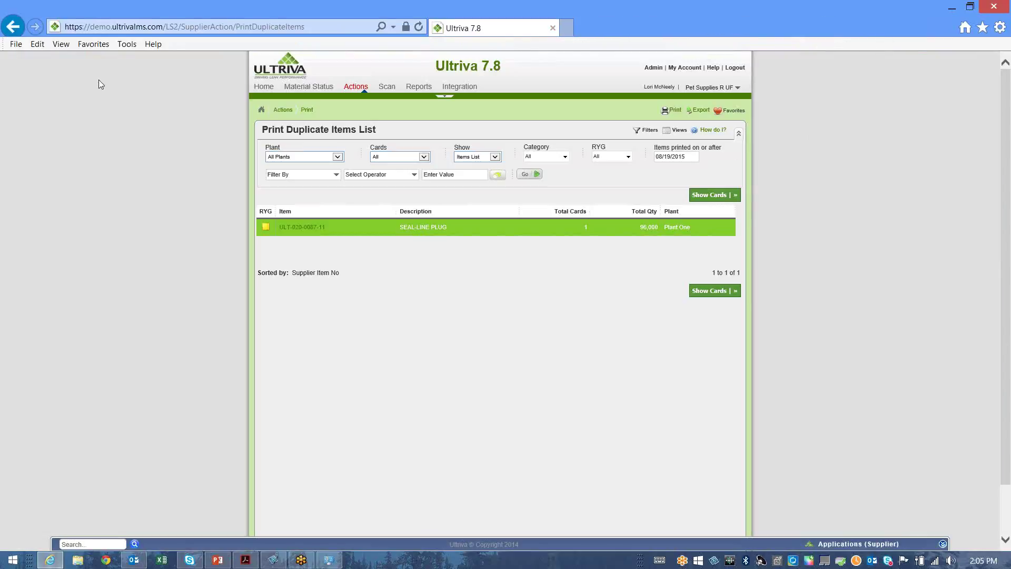
{"action": "left_click", "coordinate": [125, 44]}
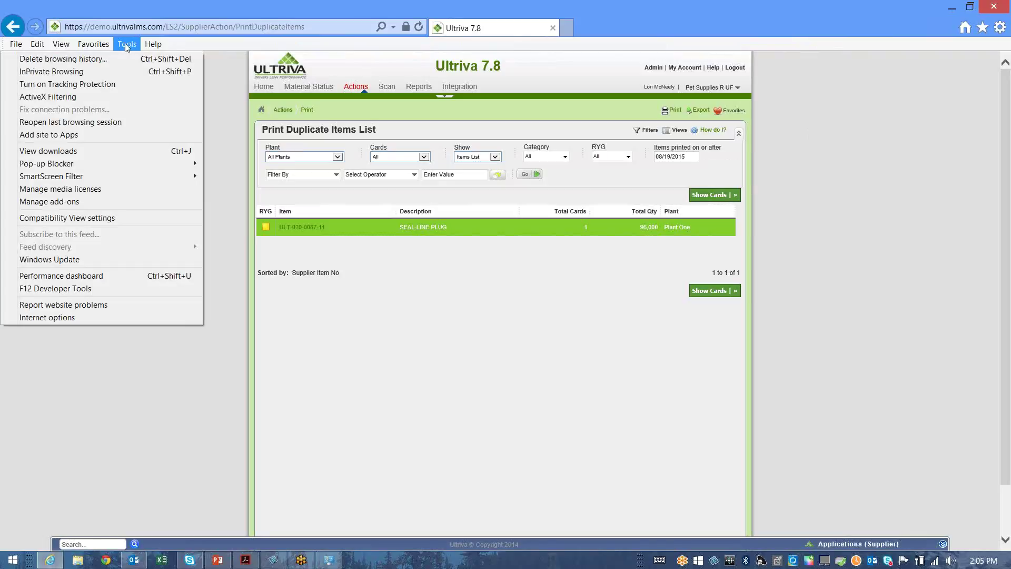
{"action": "left_click", "coordinate": [51, 318]}
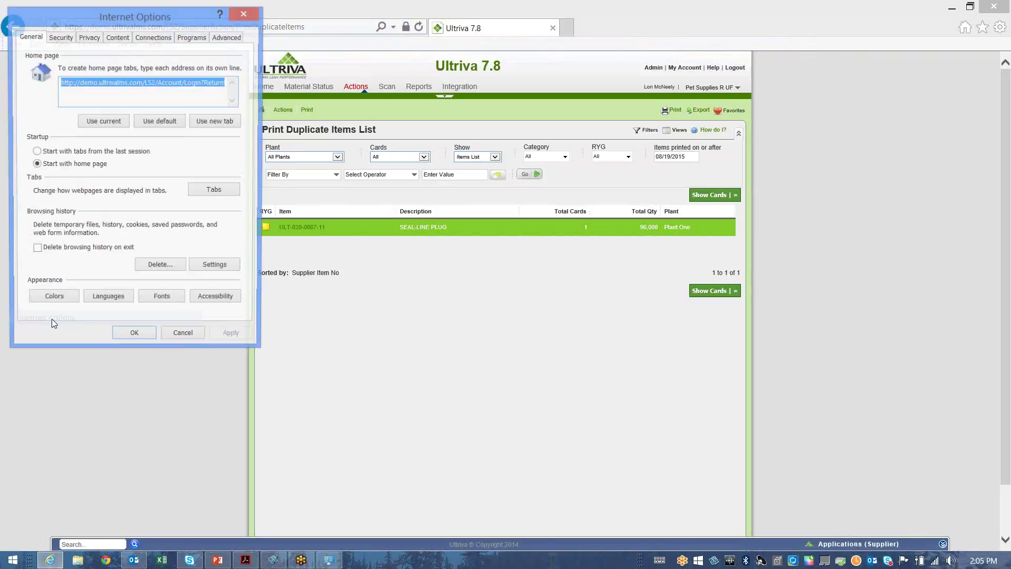
{"action": "left_click", "coordinate": [60, 37]}
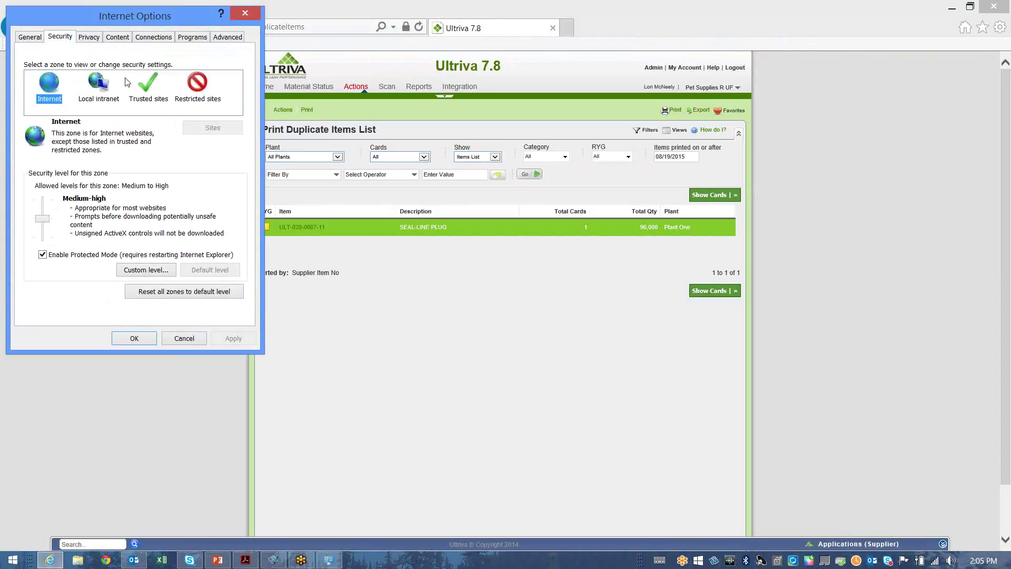
{"action": "left_click", "coordinate": [148, 87]}
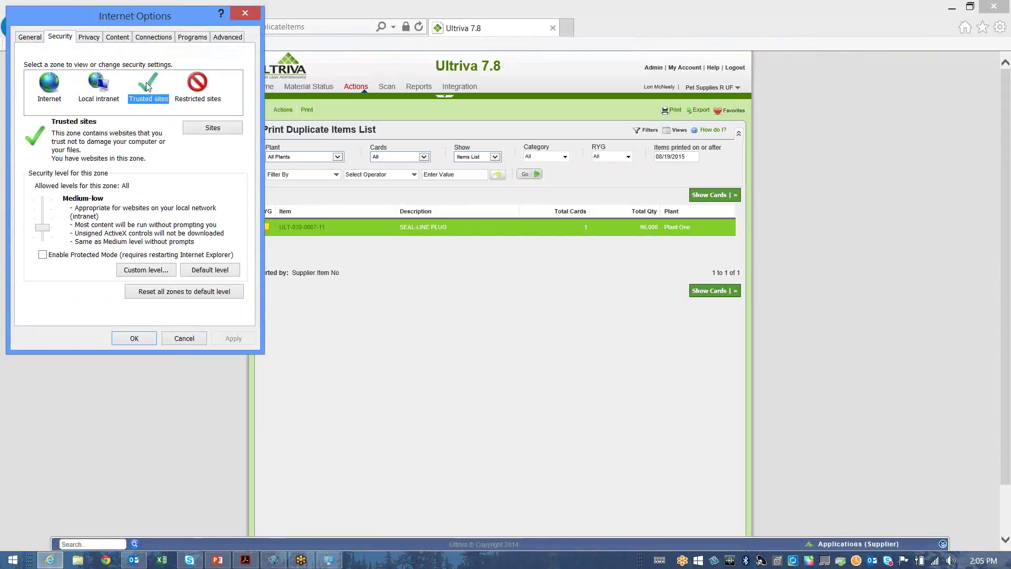
{"action": "left_click", "coordinate": [200, 129]}
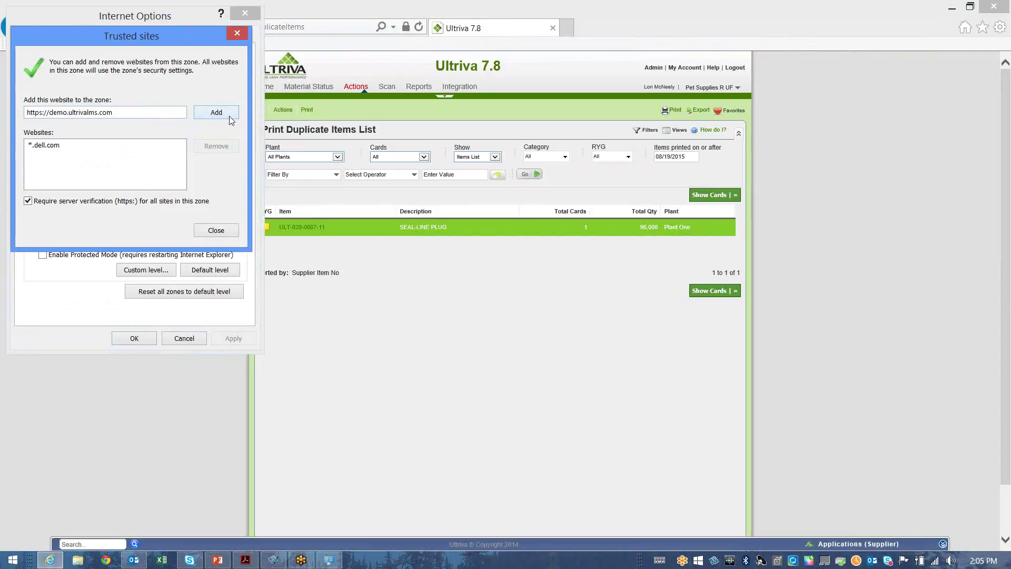
{"action": "left_click", "coordinate": [215, 113]}
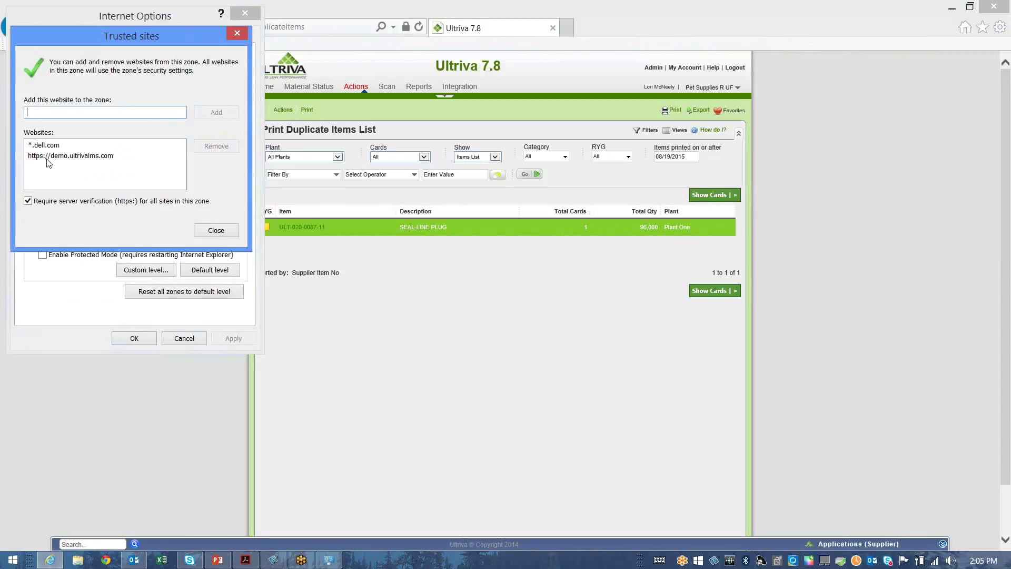
{"action": "left_click", "coordinate": [215, 230]}
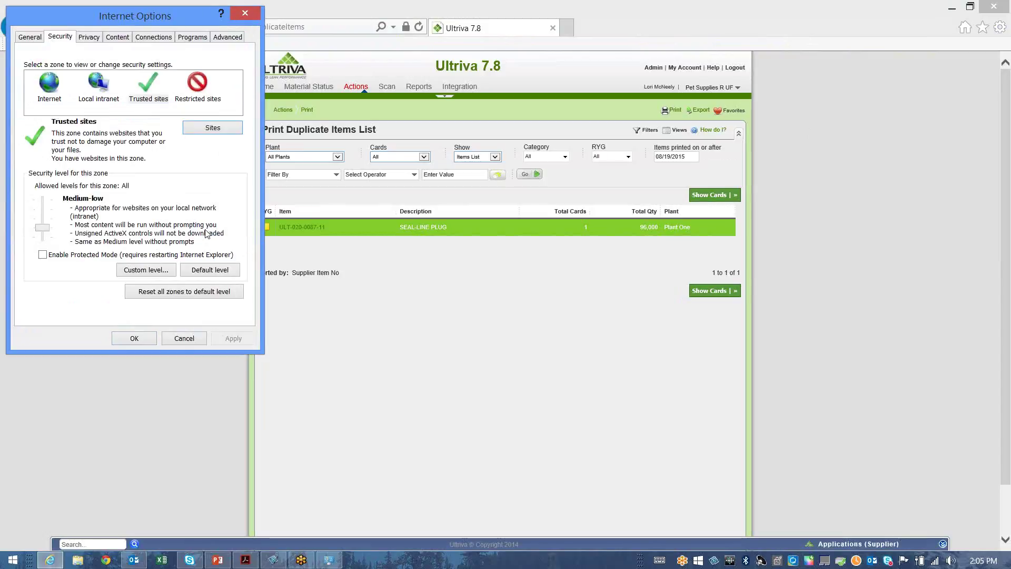
{"action": "left_click", "coordinate": [133, 339]}
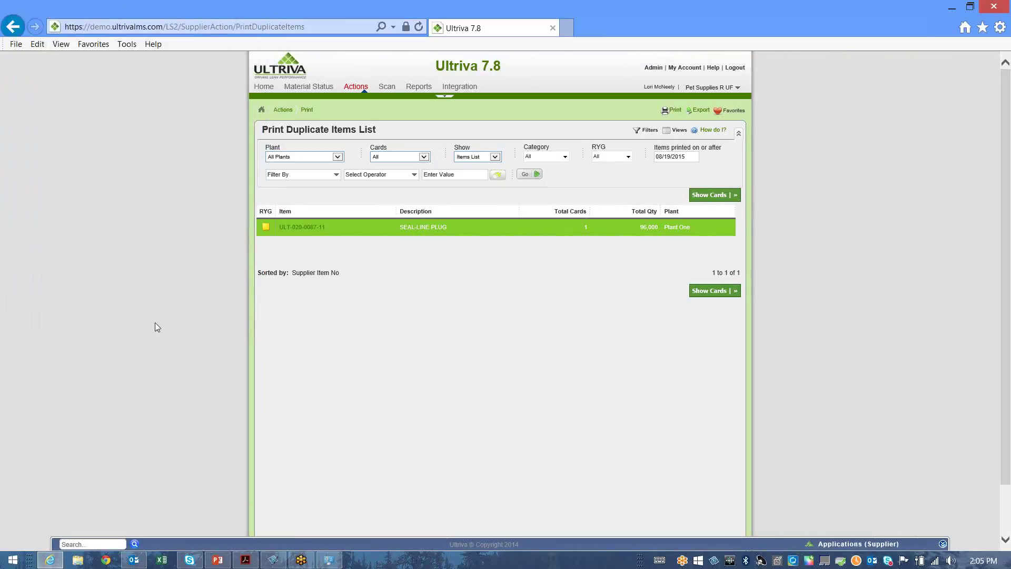
Try to show the cards of the listed duplicate item, and log back in to Ultriva with the local user name and password.
{"action": "left_click", "coordinate": [709, 196]}
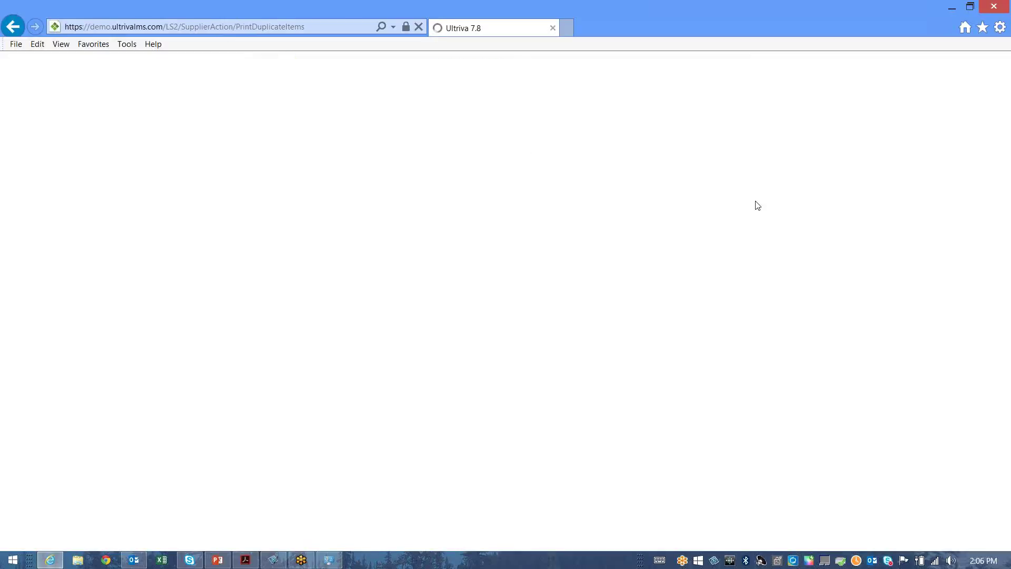
{"action": "left_click", "coordinate": [460, 173]}
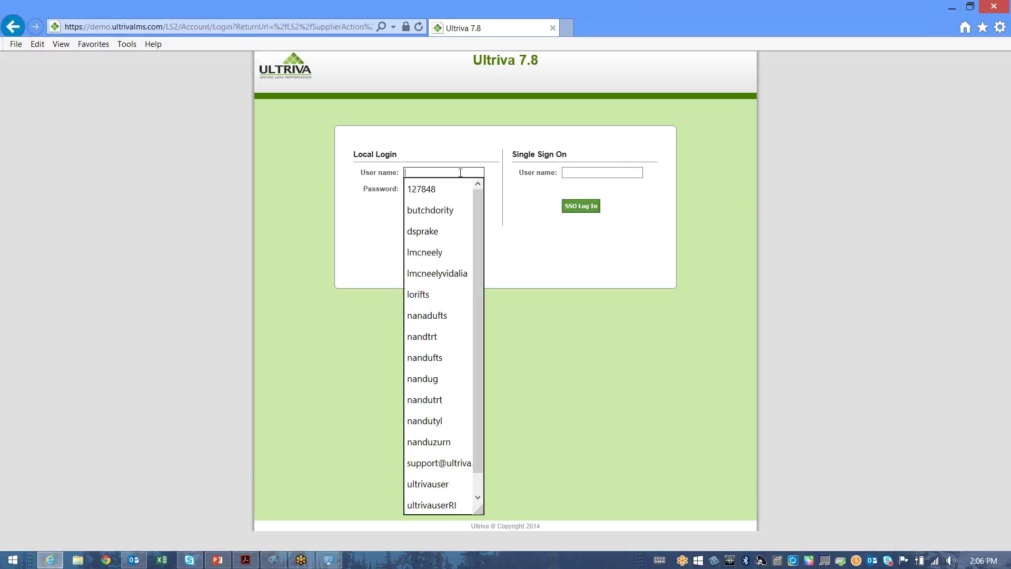
{"action": "type", "text": "l"}
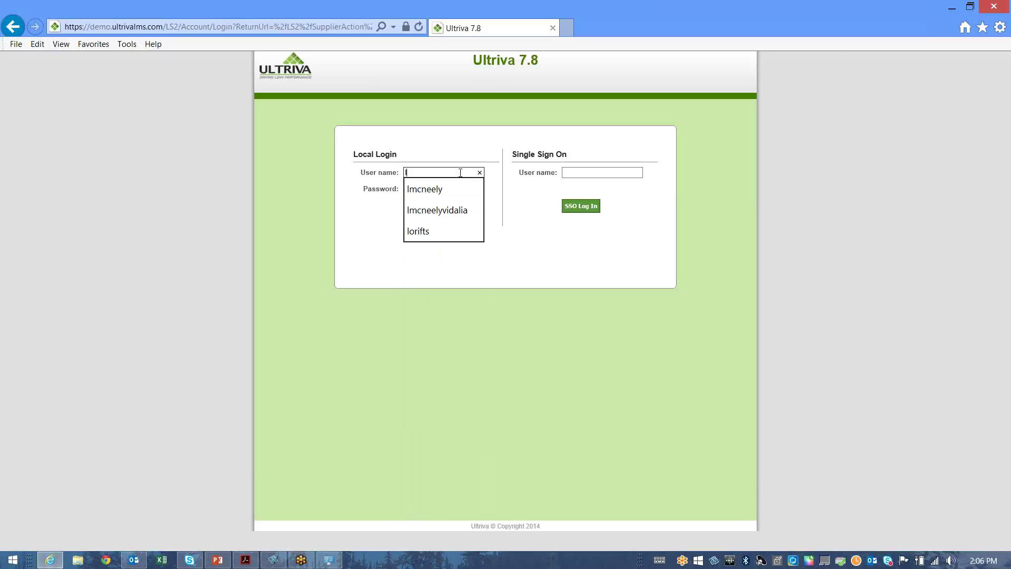
{"action": "key", "text": "Down"}
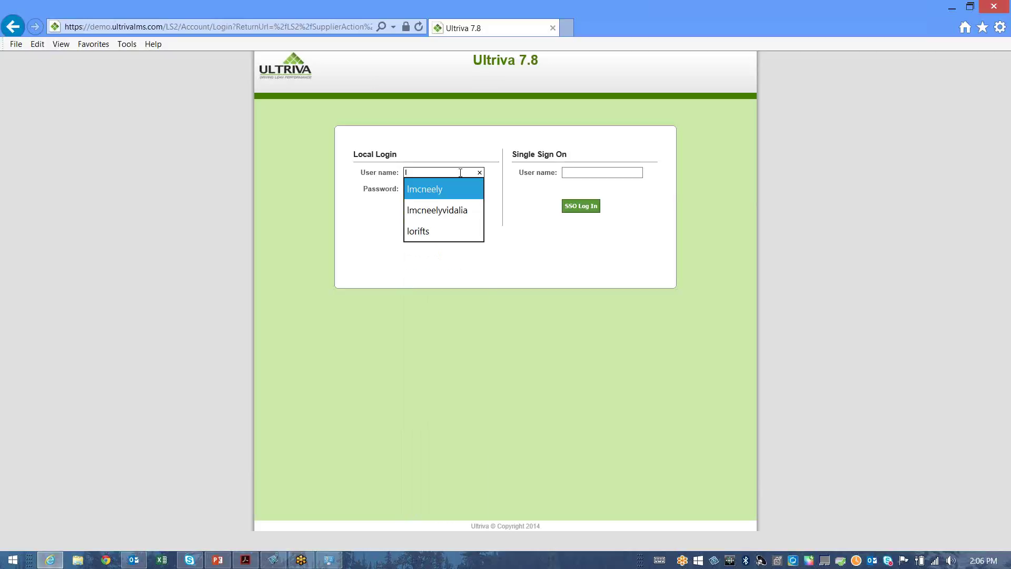
{"action": "key", "text": "Tab"}
{"action": "type", "text": "••••••••••"}
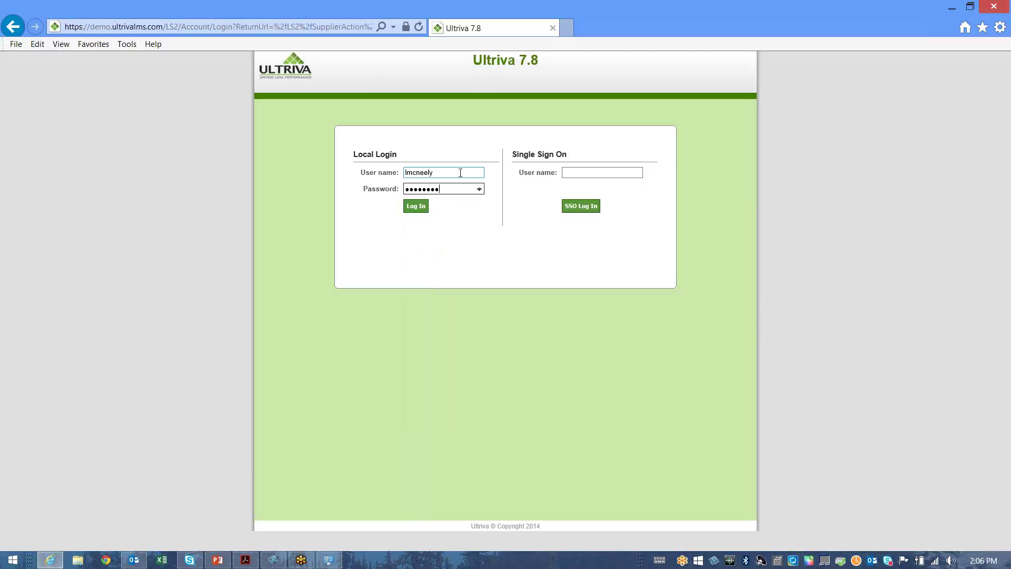
{"action": "key", "text": "Return"}
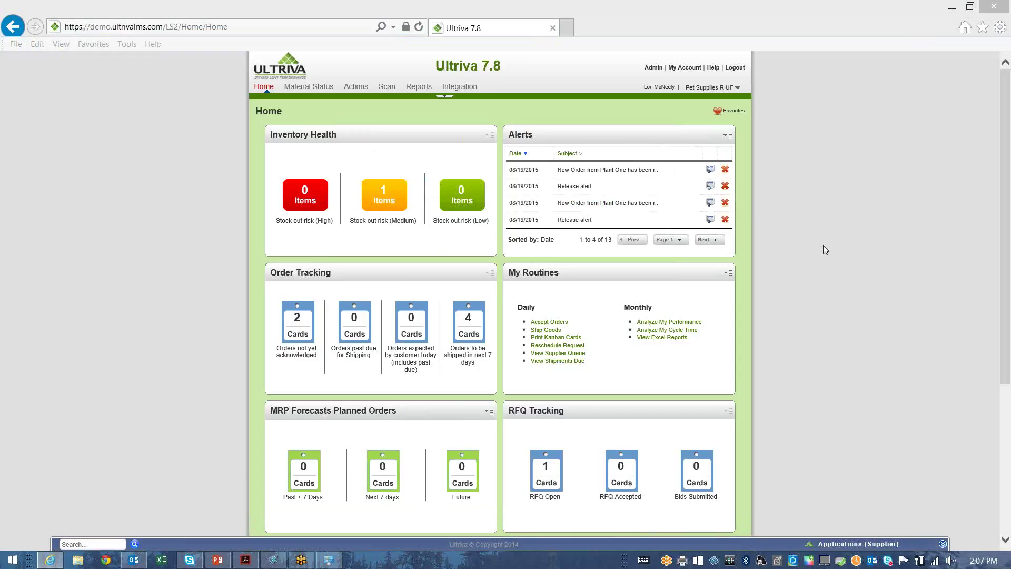
Print a duplicate kanban card for supplier item ULT-020-0087-11 from the supplier's duplicate cards list.
{"action": "left_click", "coordinate": [356, 88]}
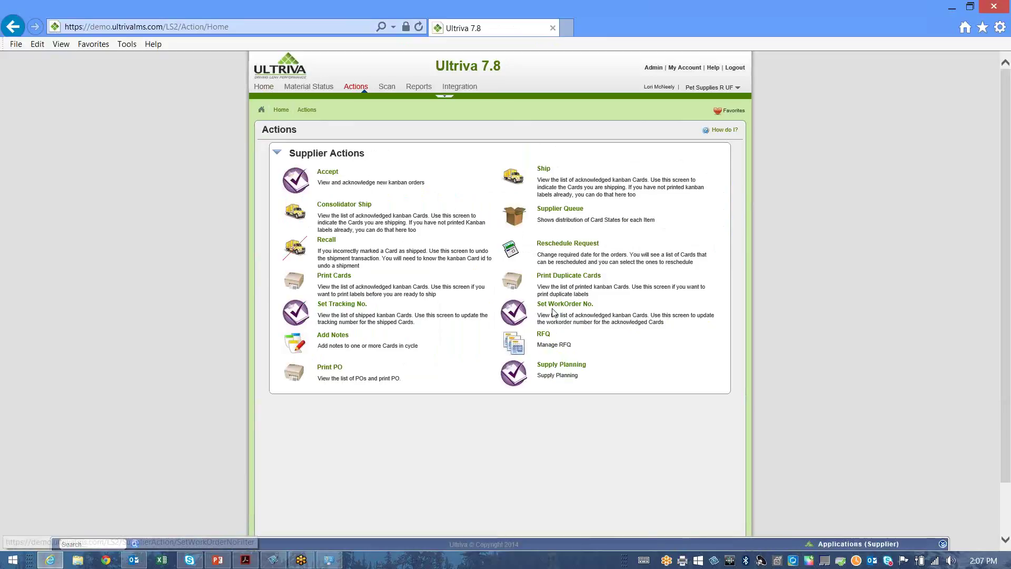
{"action": "left_click", "coordinate": [549, 279]}
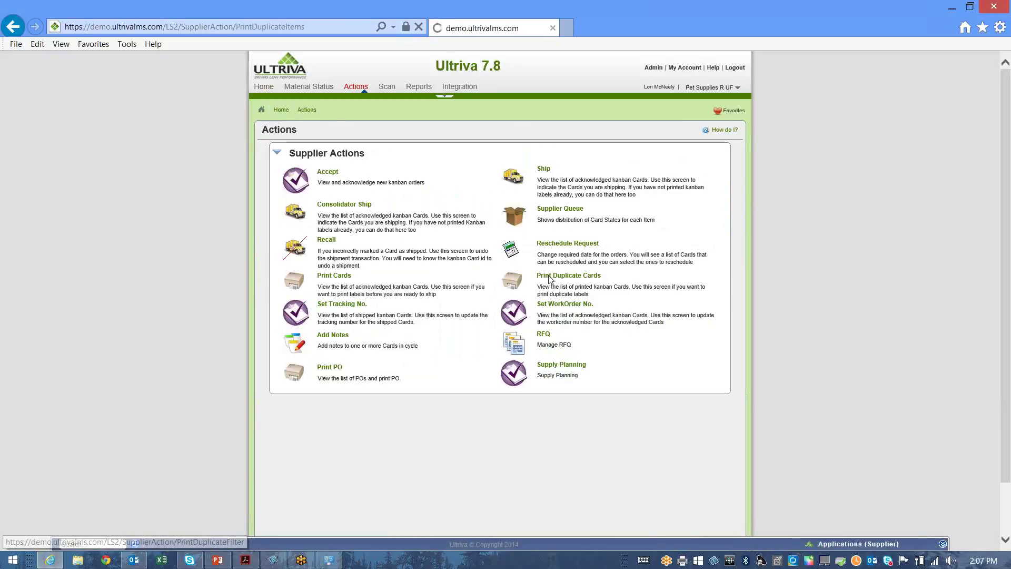
{"action": "left_click", "coordinate": [712, 196]}
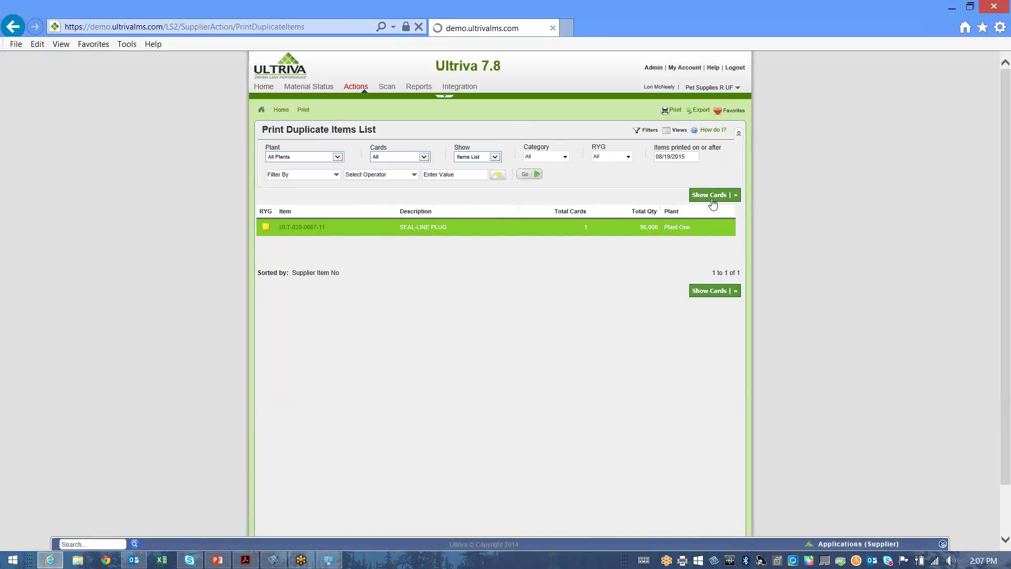
{"action": "left_click", "coordinate": [273, 208]}
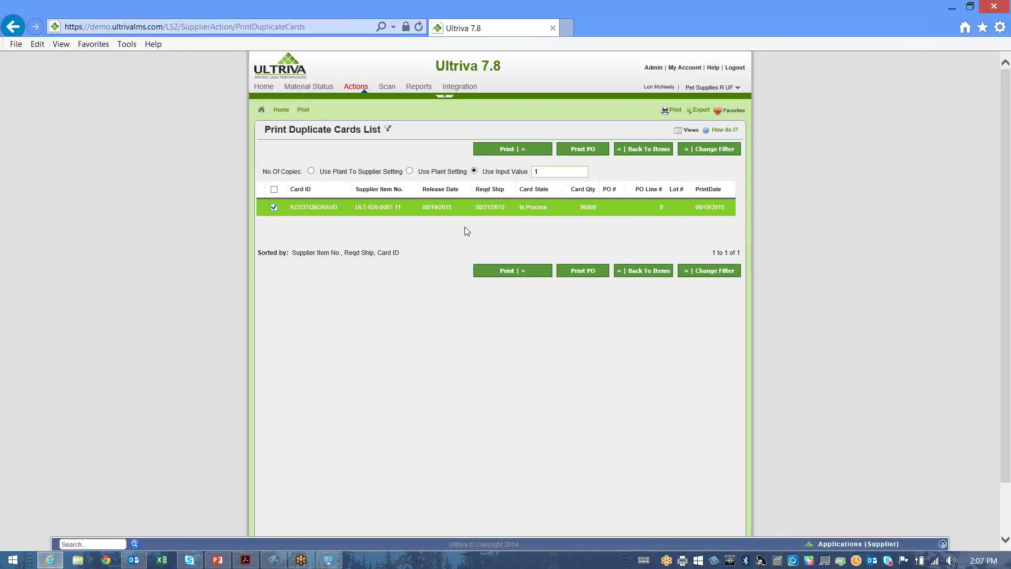
{"action": "left_click", "coordinate": [520, 268]}
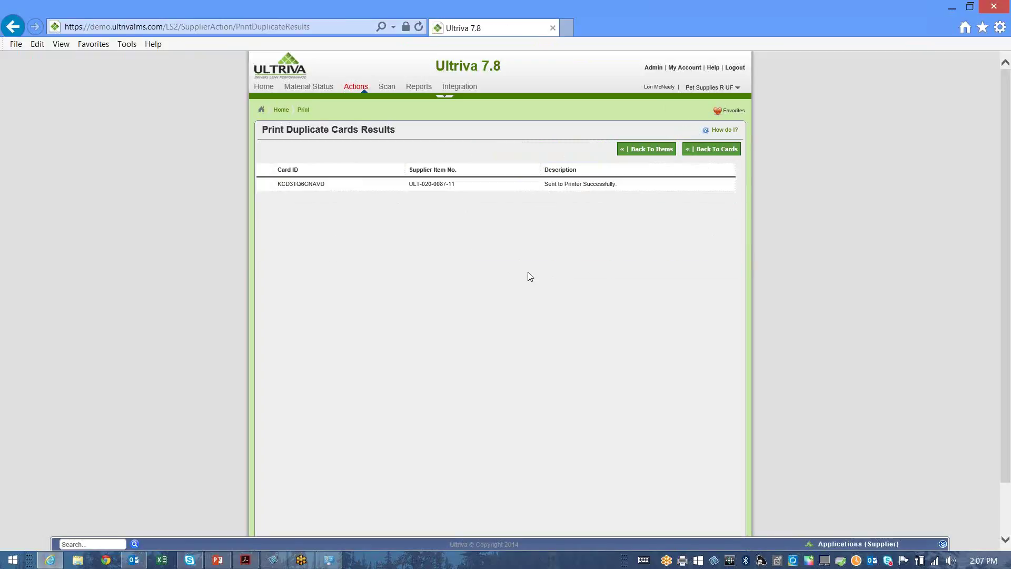